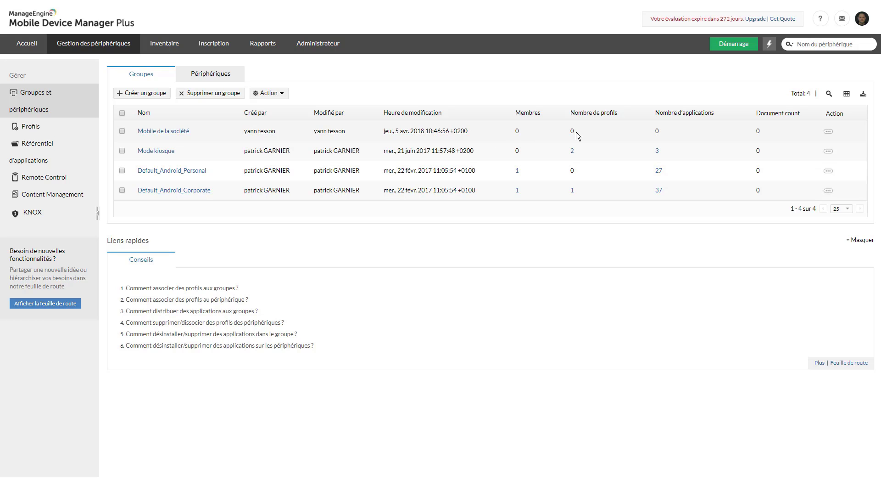
Create an Android profile named 'Profil android de base' and continue to its Code secret settings.
left_click(31, 130)
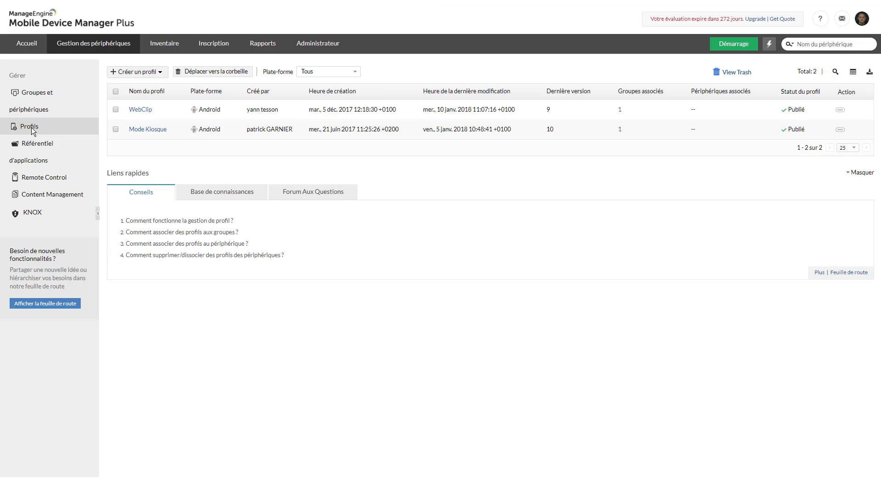
left_click(160, 76)
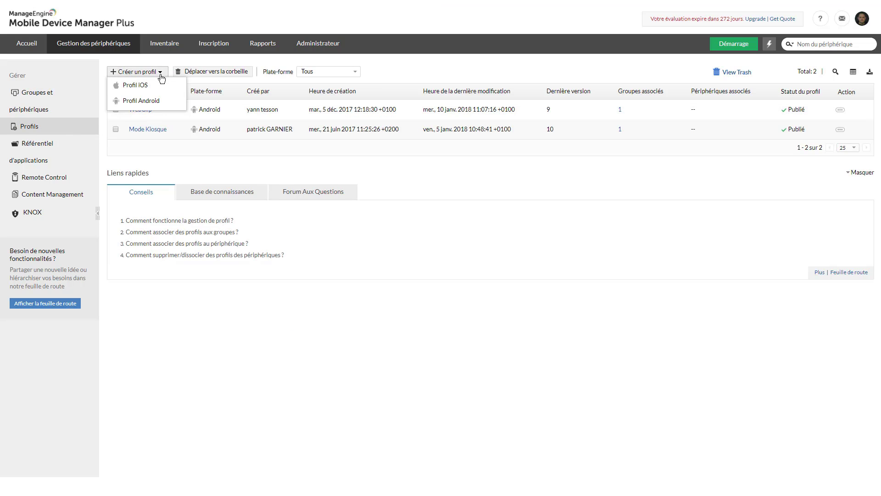
left_click(140, 102)
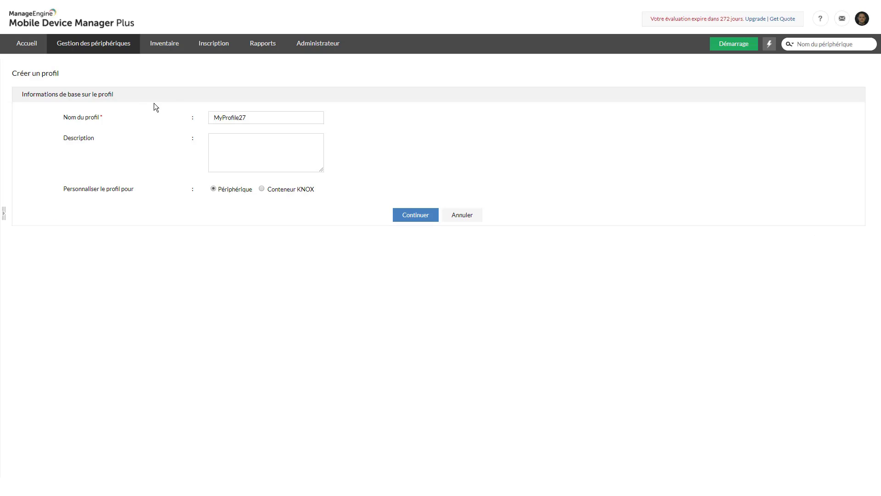
left_click_drag(249, 118, 208, 119)
type("Profil android de base")
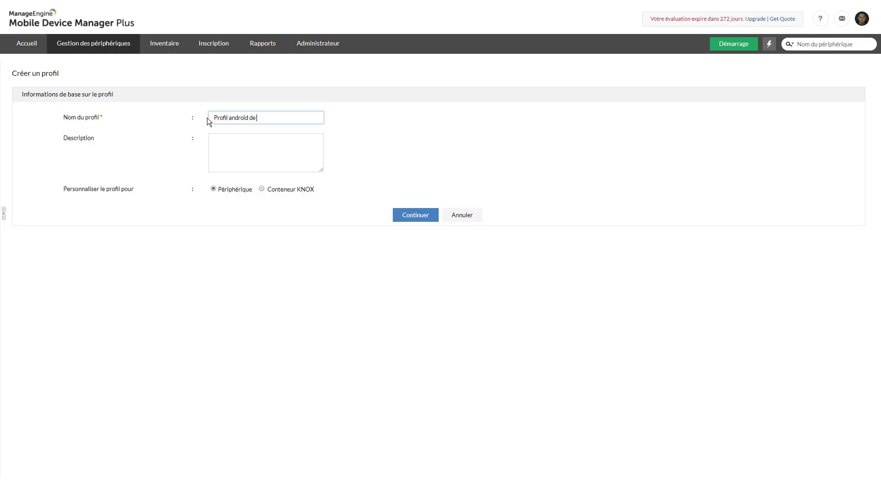
left_click(415, 215)
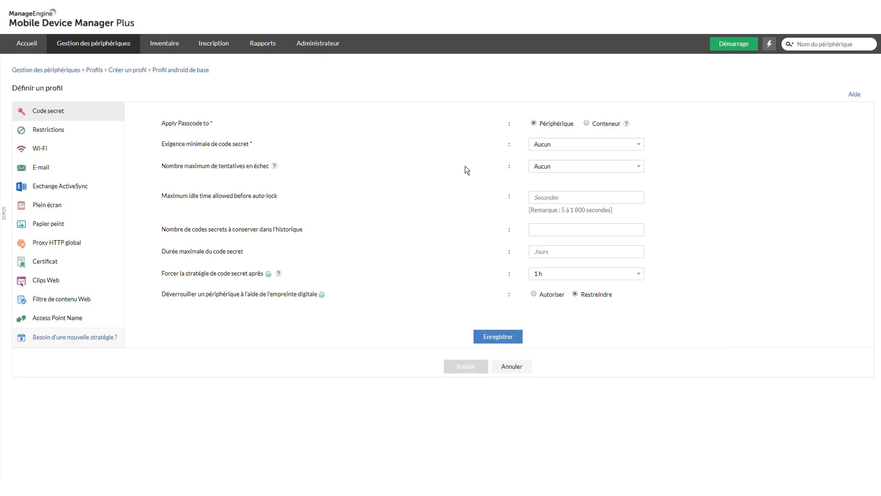
Require a numeric passcode (Nombres) with minimum length 6 and save the passcode policy.
left_click(591, 145)
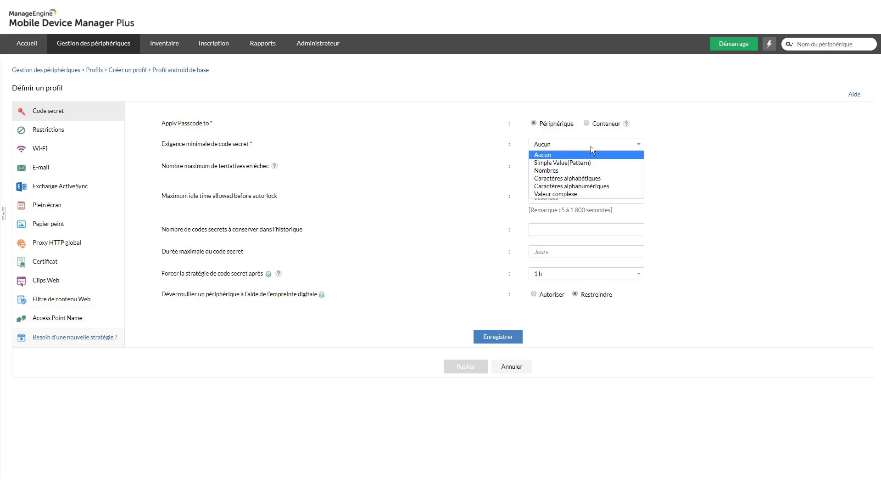
left_click(546, 171)
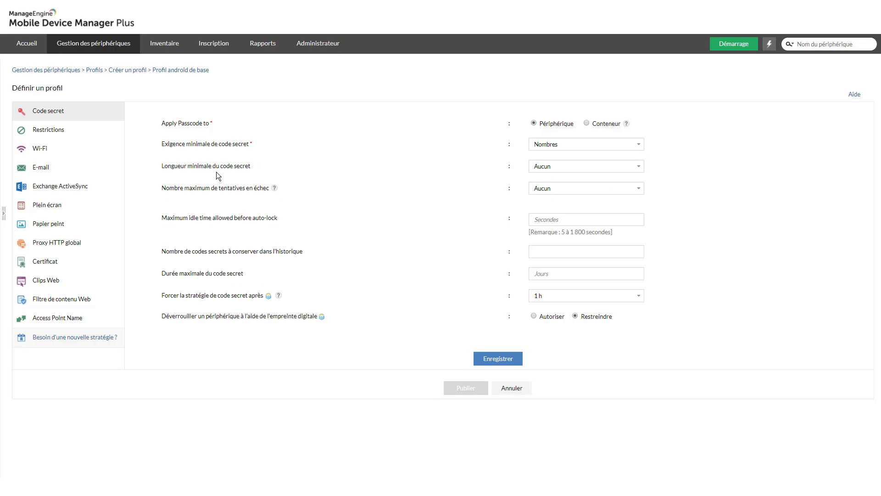
left_click(565, 168)
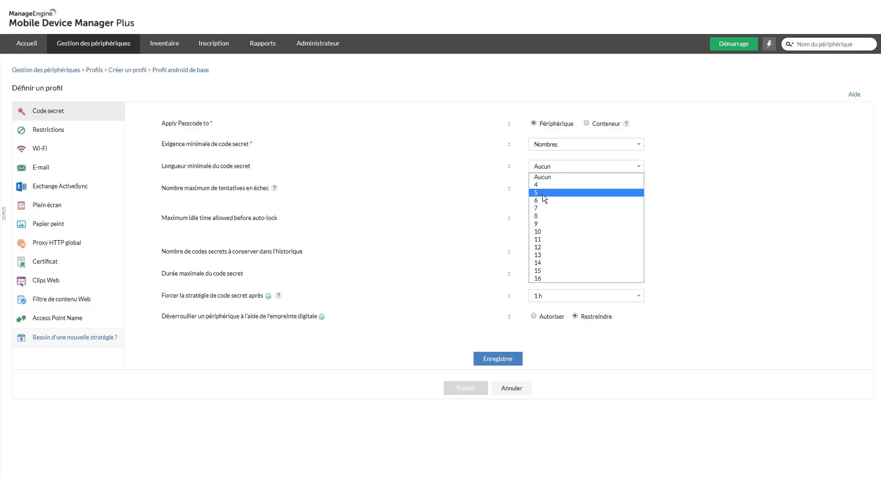
left_click(539, 200)
left_click(494, 362)
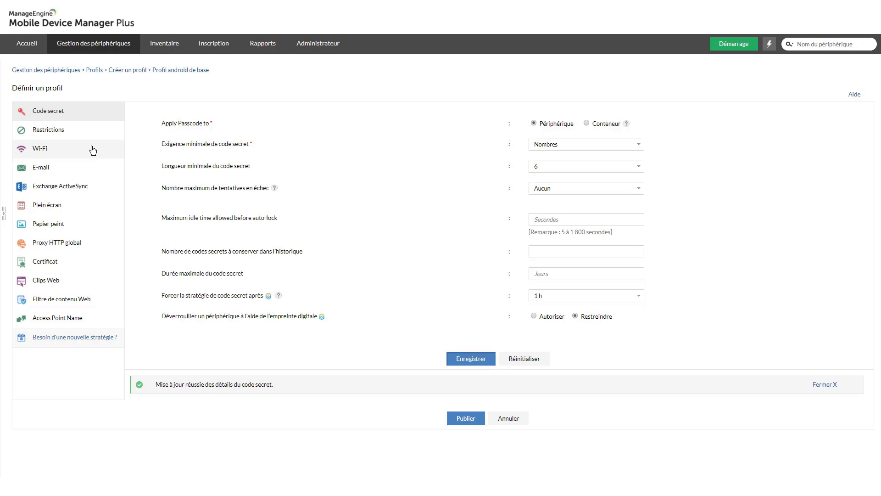
Save the Application restrictions and publish Profil android de base.
left_click(48, 131)
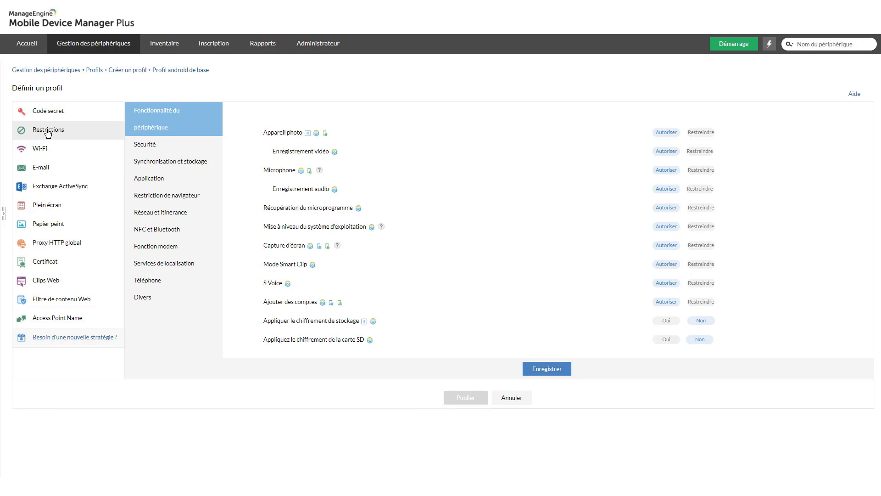
left_click(153, 182)
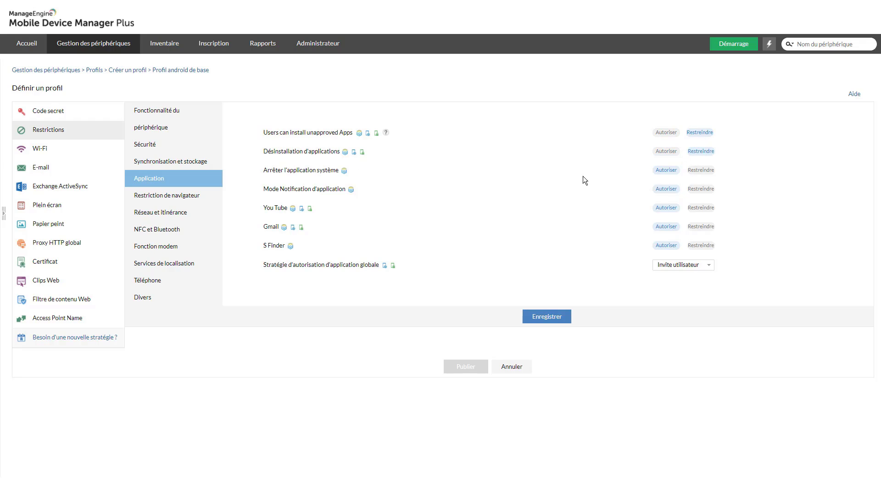
left_click(550, 317)
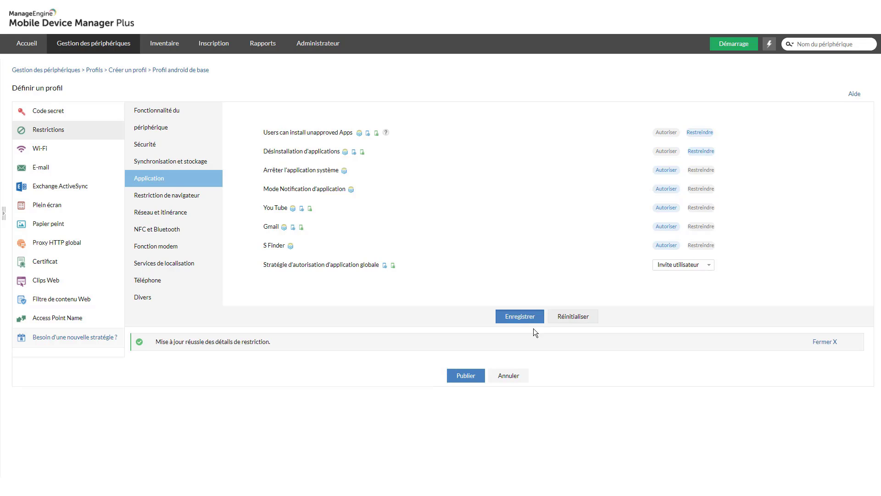
left_click(469, 379)
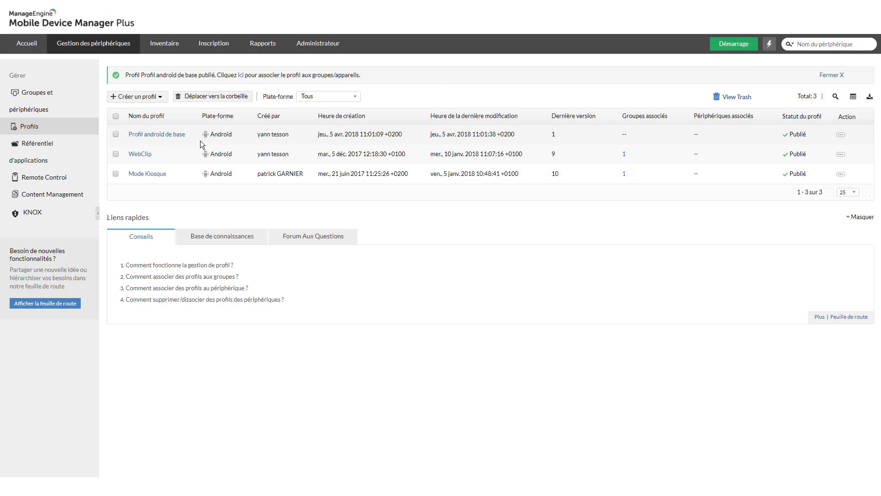
Associate Profil android de base with the Mobile de la société group from its Profils section.
left_click(44, 96)
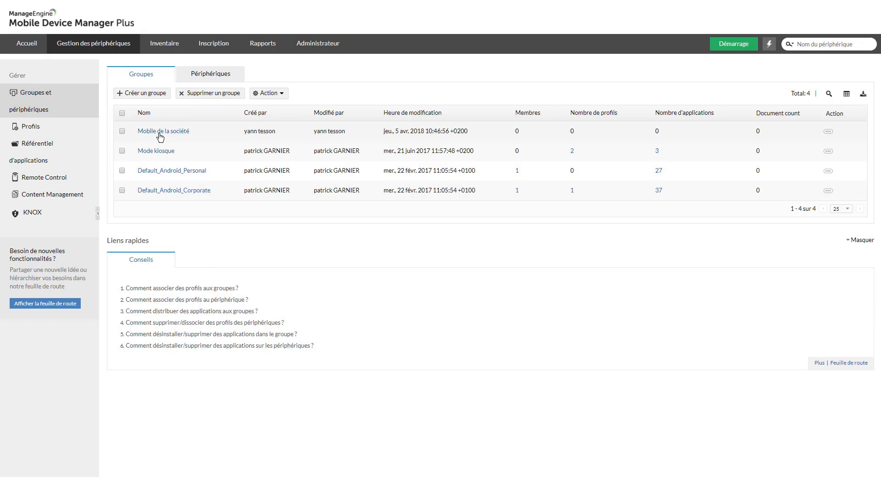
left_click(160, 133)
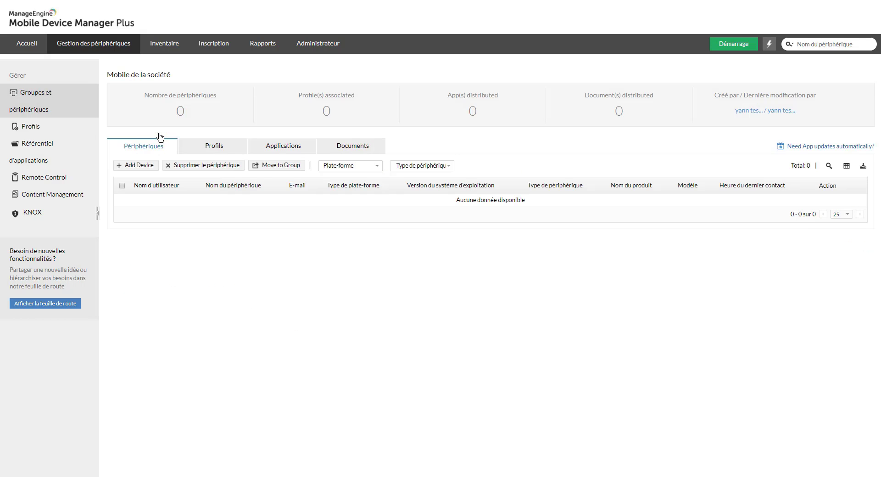
left_click(212, 146)
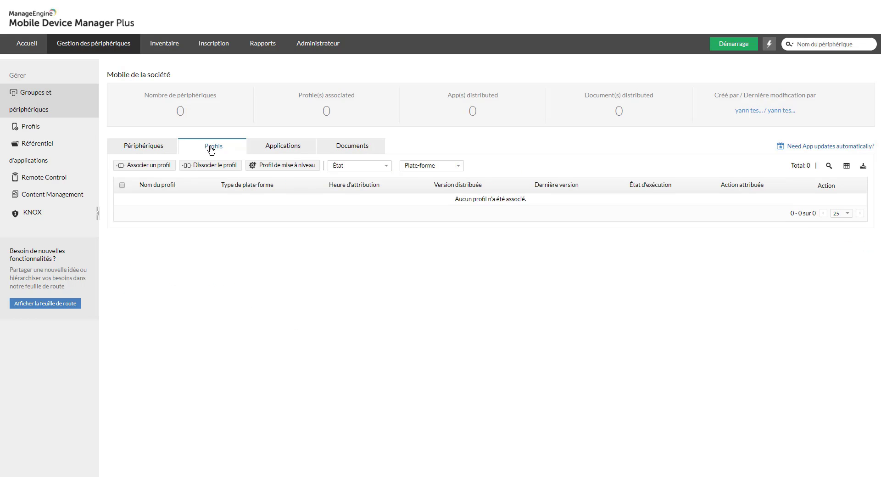
left_click(152, 166)
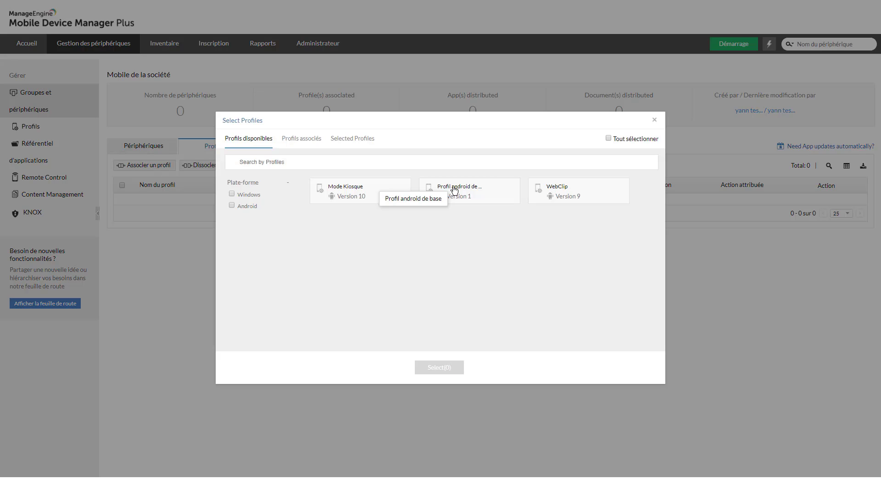
left_click(455, 188)
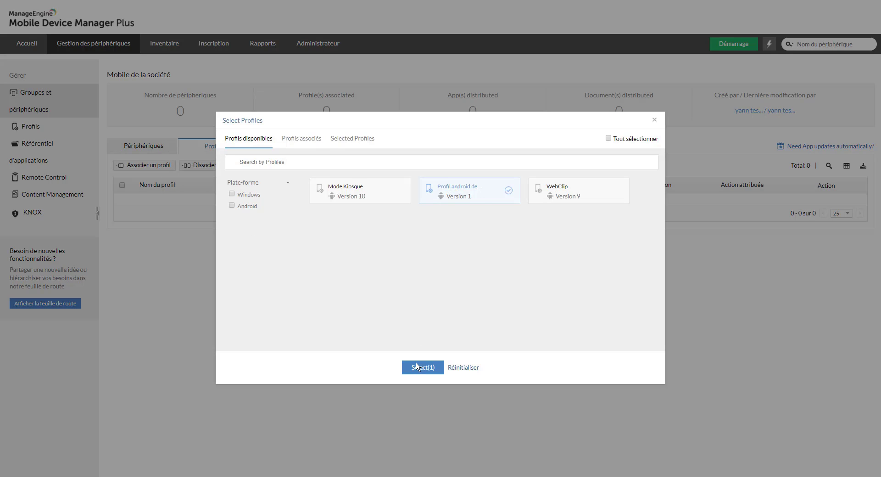
left_click(418, 367)
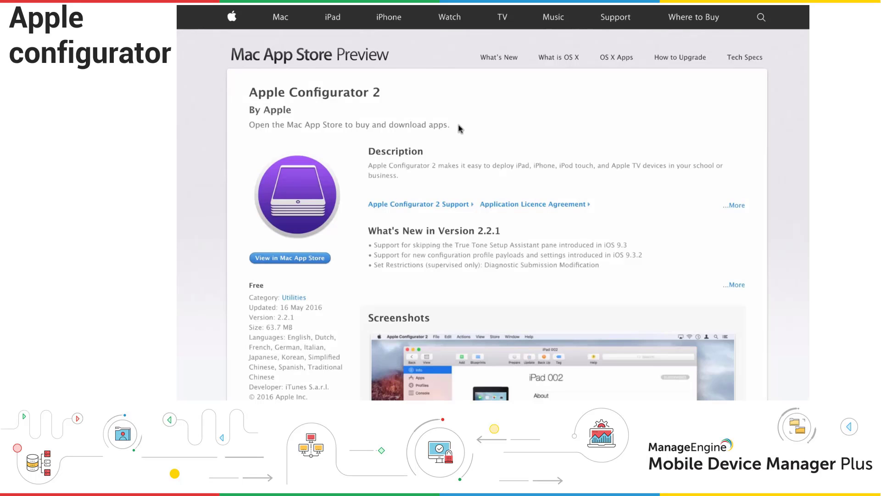
Launch Apple Configurator 2 and start a new configuration profile with a Wi-Fi payload.
left_click(314, 260)
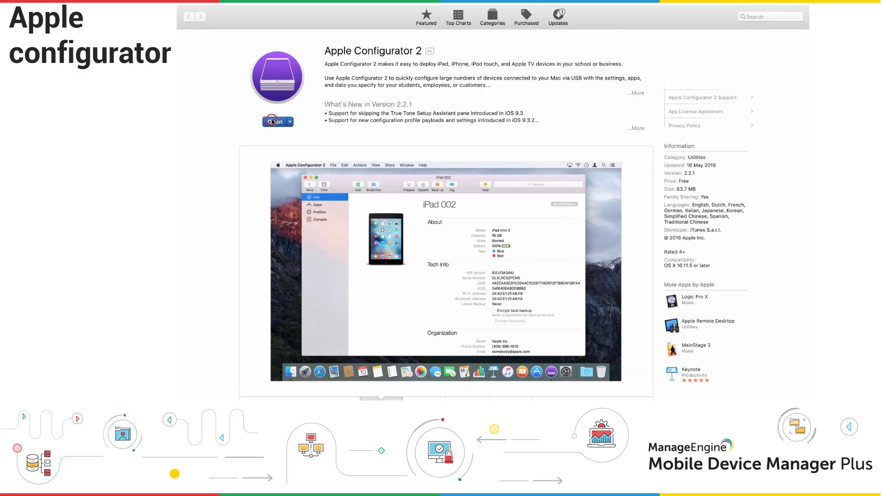
left_click(276, 122)
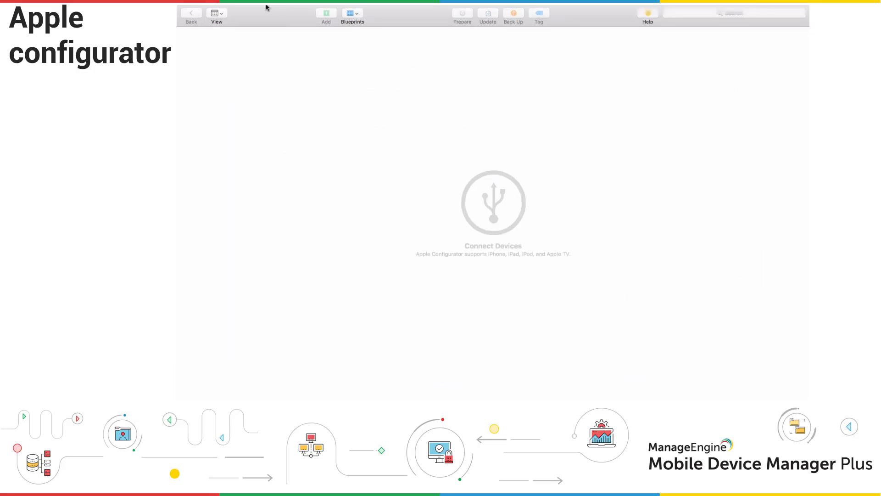
left_click(277, 10)
left_click(281, 20)
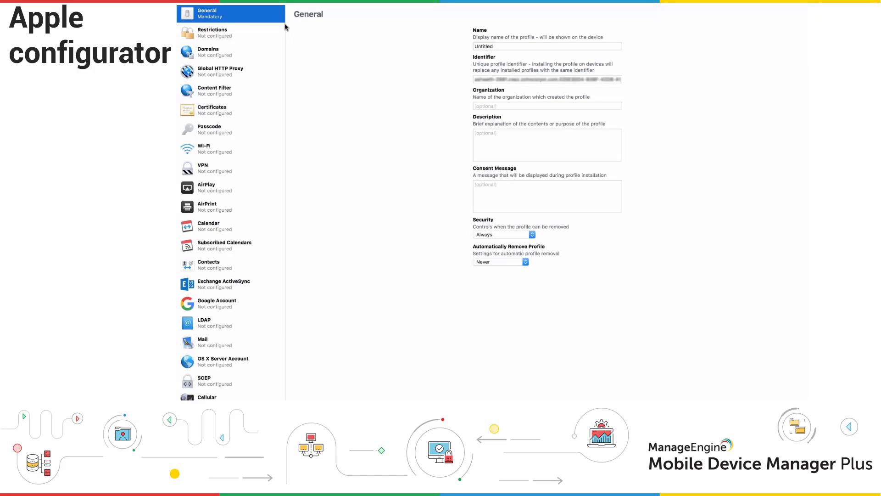
left_click(233, 151)
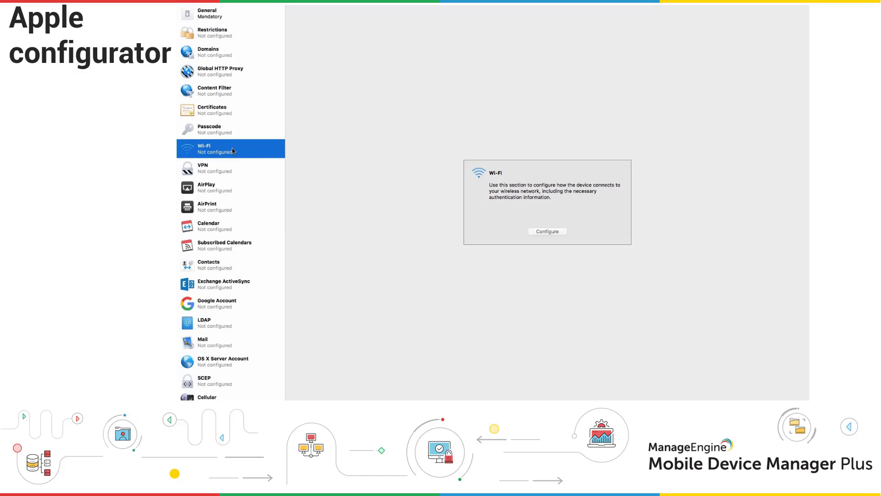
left_click(538, 234)
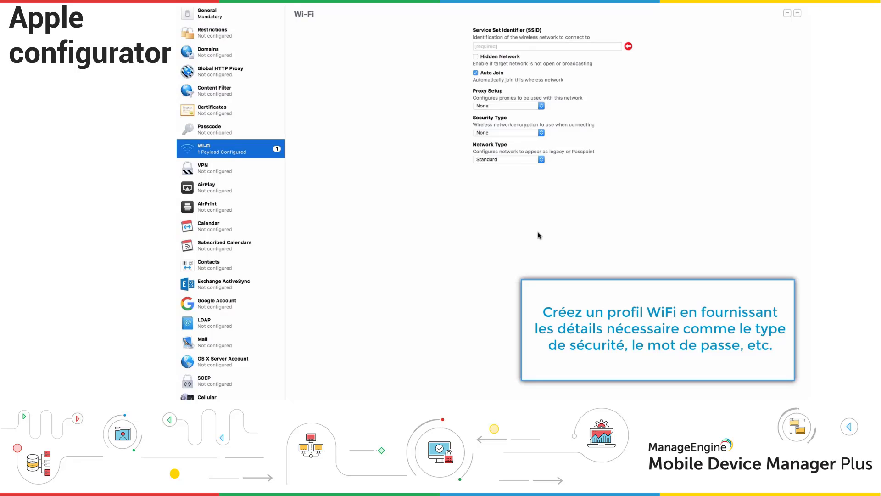
Enter the guest network SSID and save the profile as mdm-wifi.
left_click(526, 45)
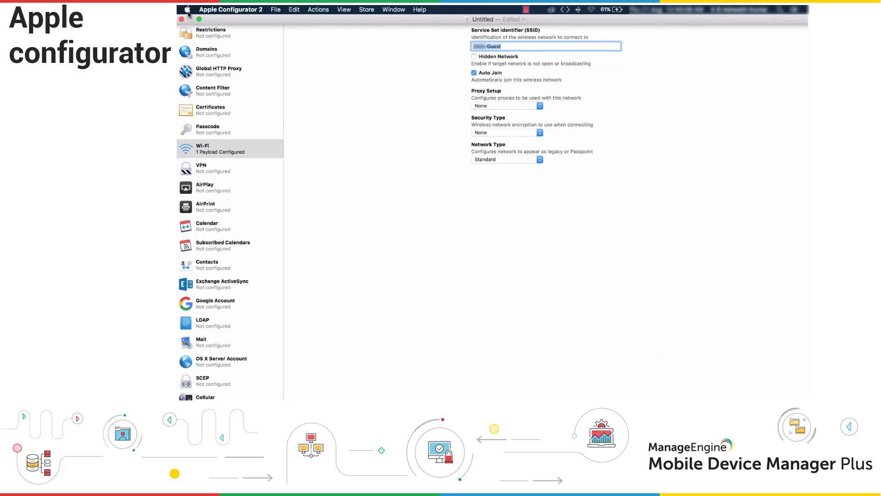
left_click(182, 19)
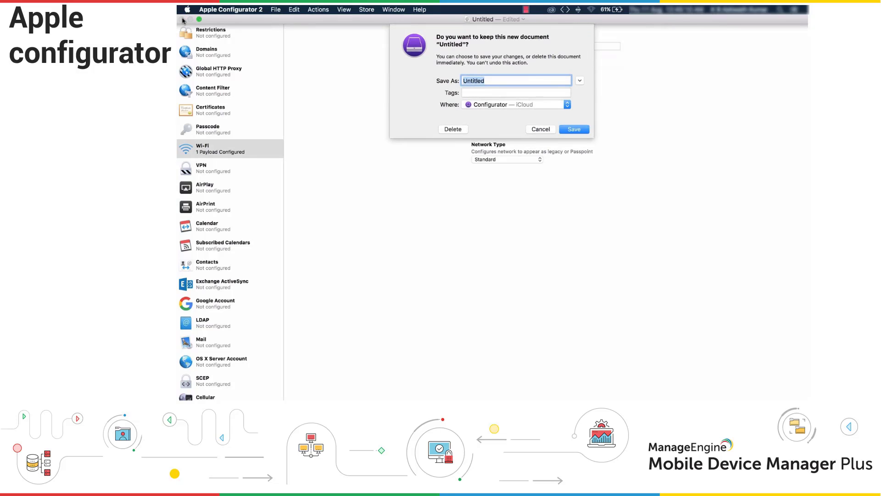
type("mdm-wifi")
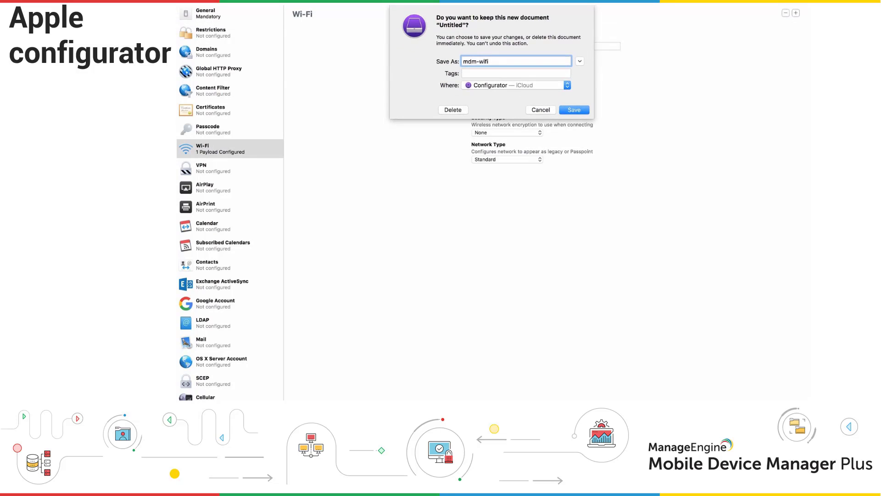
key("Return")
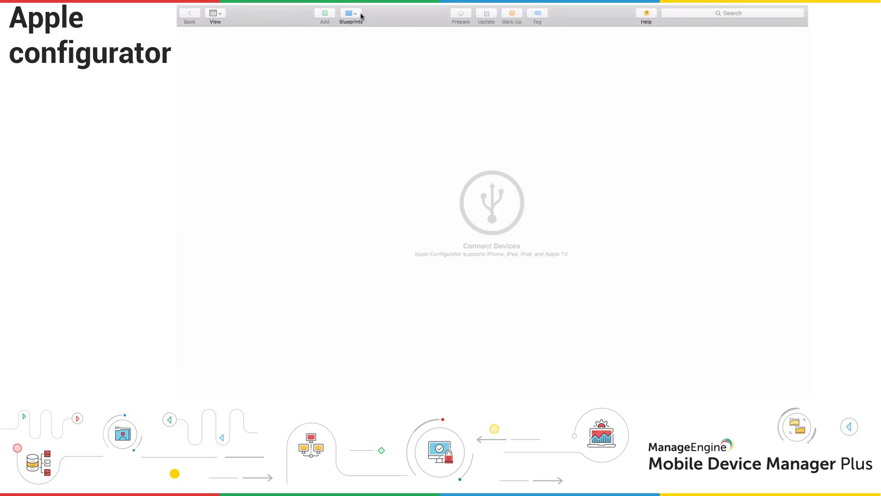
Create a new blueprint named MDM in Edit Blueprints.
left_click(361, 16)
left_click(360, 24)
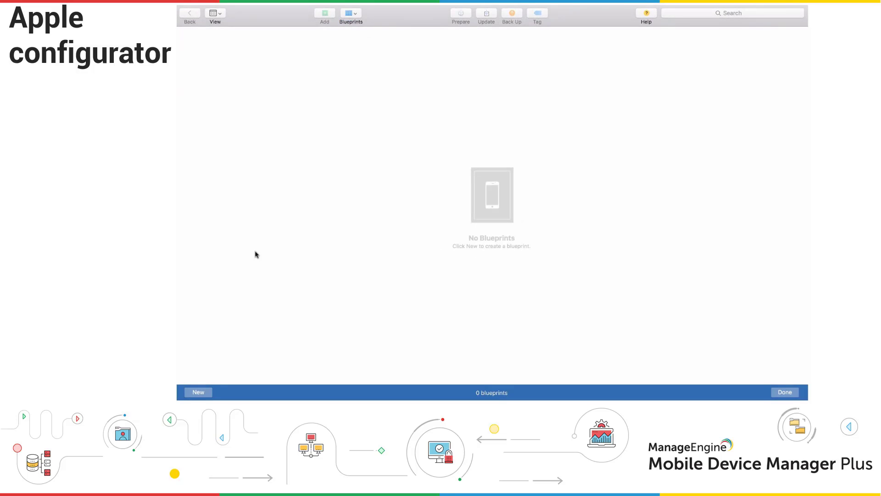
left_click(198, 392)
type("MDM")
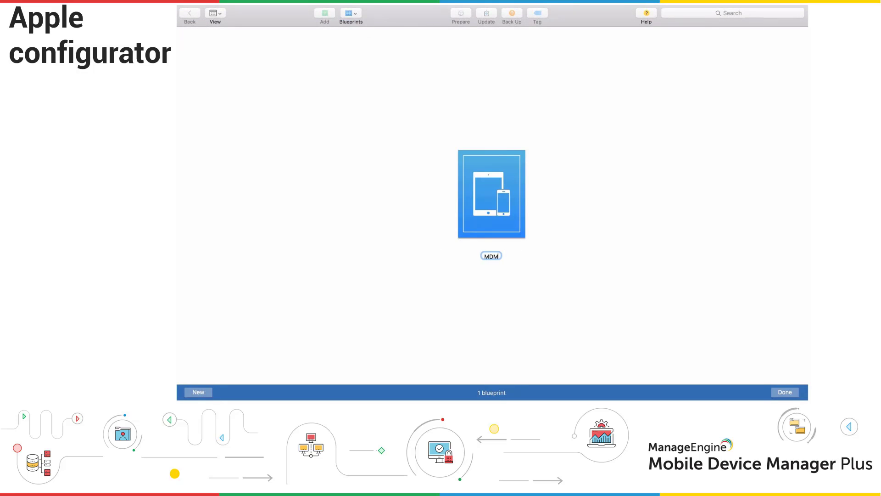
key("Return")
Add the mdm-wifi profile to the MDM blueprint via Add > Profiles.
right_click(497, 199)
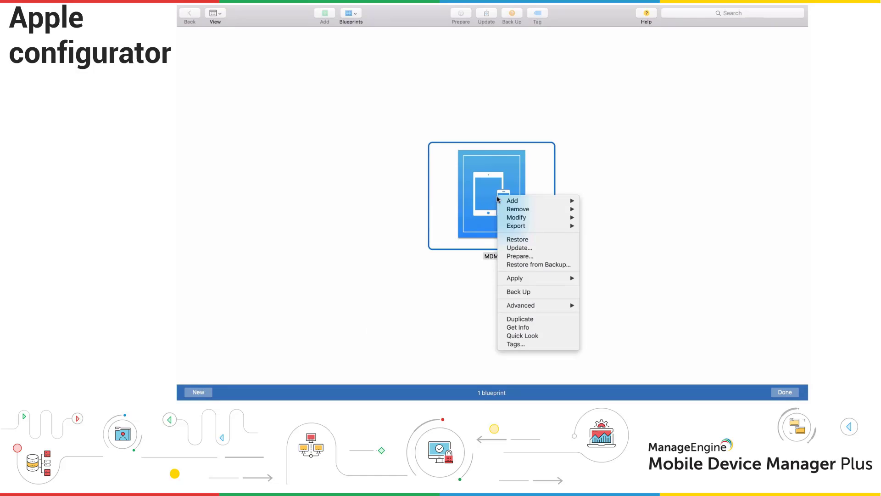
mouse_move(501, 200)
left_click(598, 217)
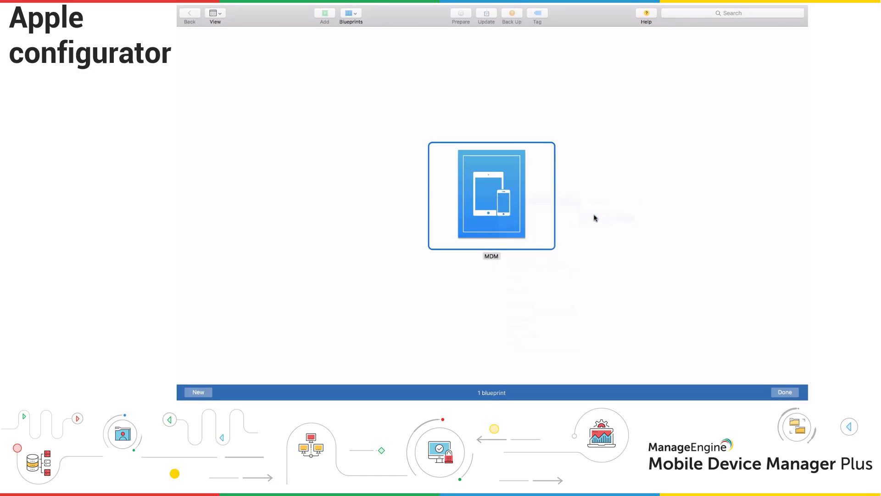
left_click(461, 68)
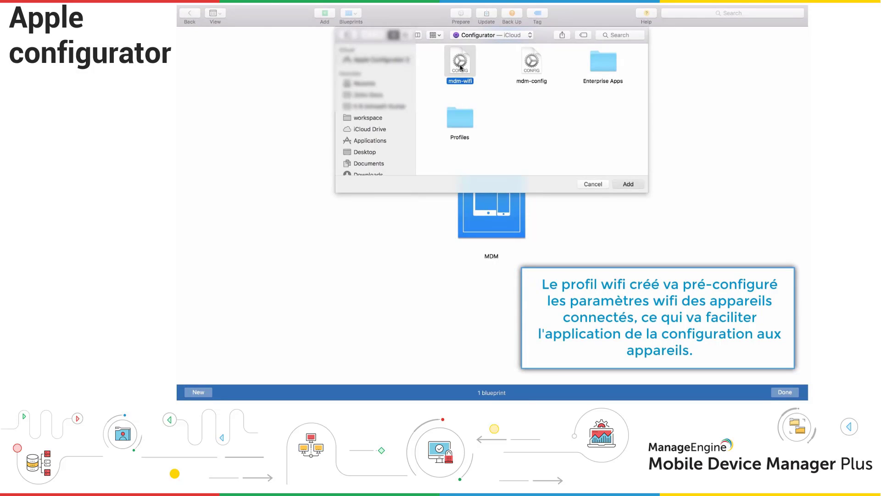
double_click(461, 68)
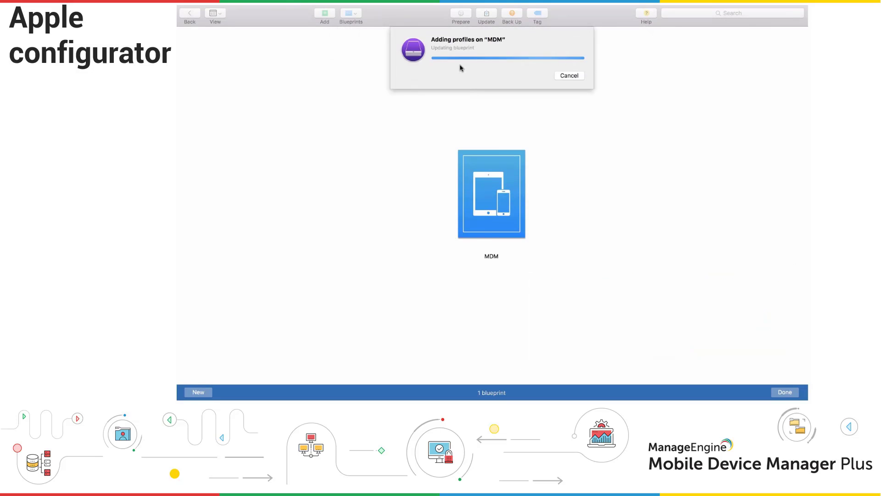
Start preparing the MDM blueprint with manual configuration and choose to define a new MDM server.
right_click(495, 195)
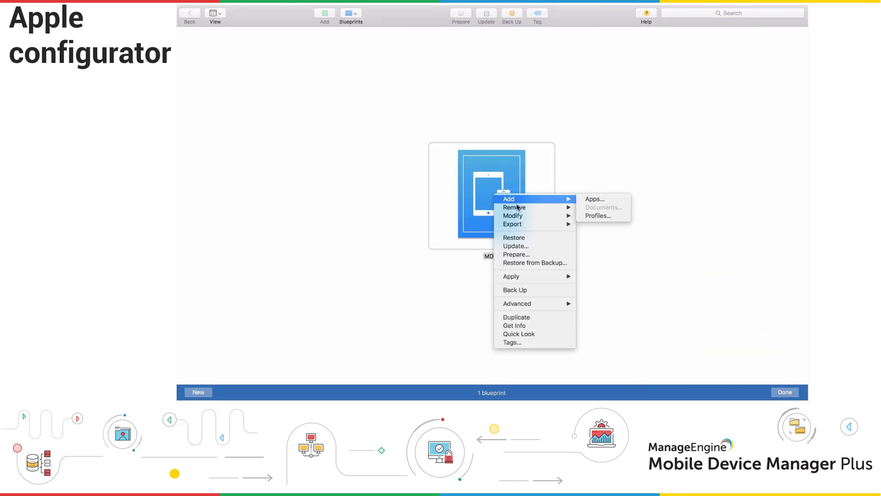
left_click(531, 255)
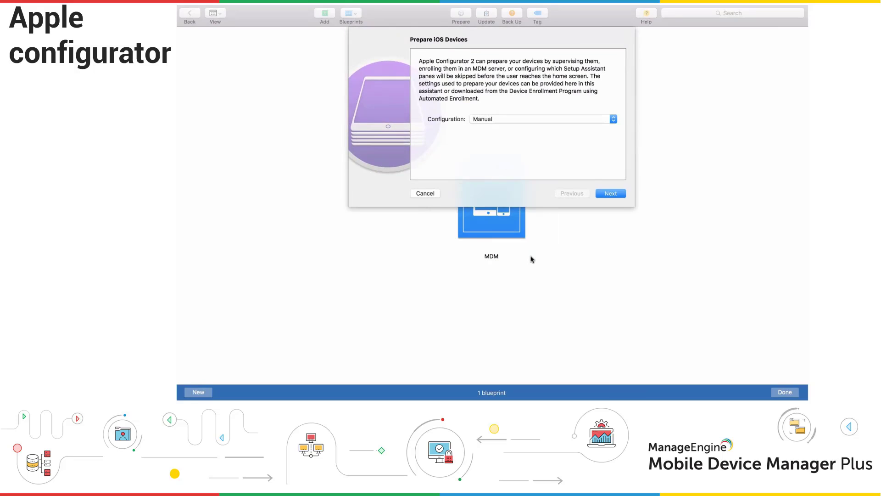
left_click(605, 195)
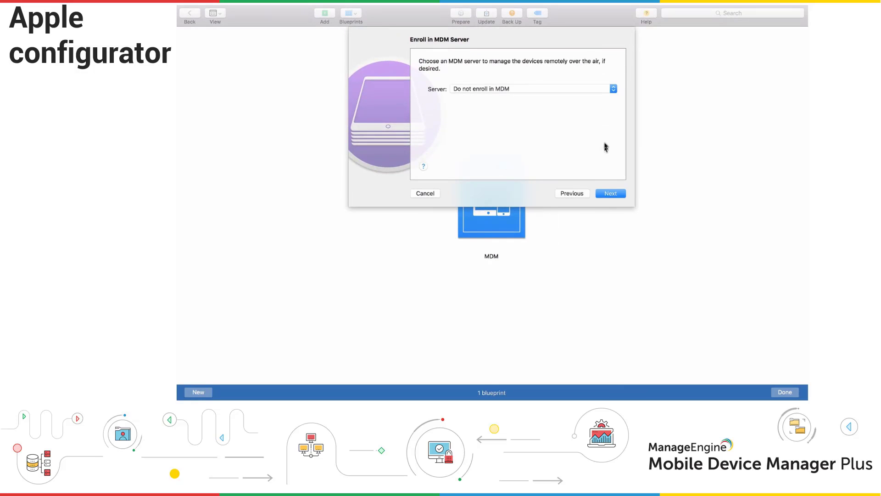
left_click(576, 90)
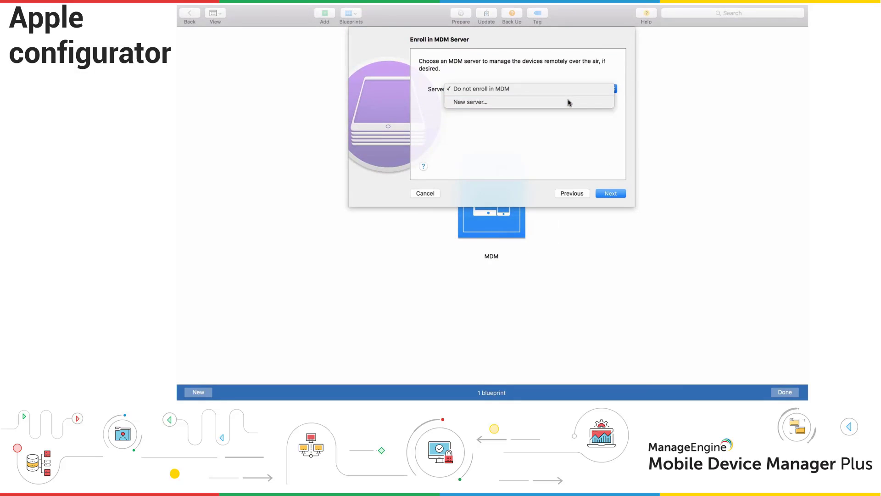
left_click(569, 102)
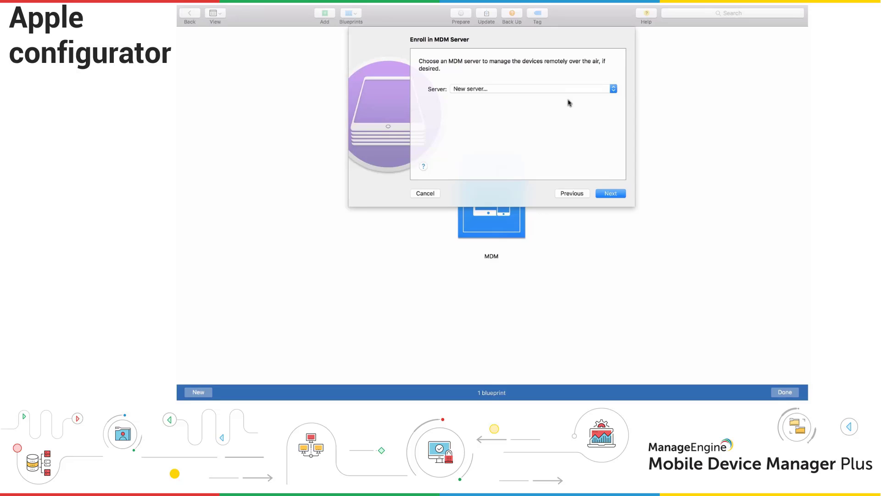
left_click(607, 194)
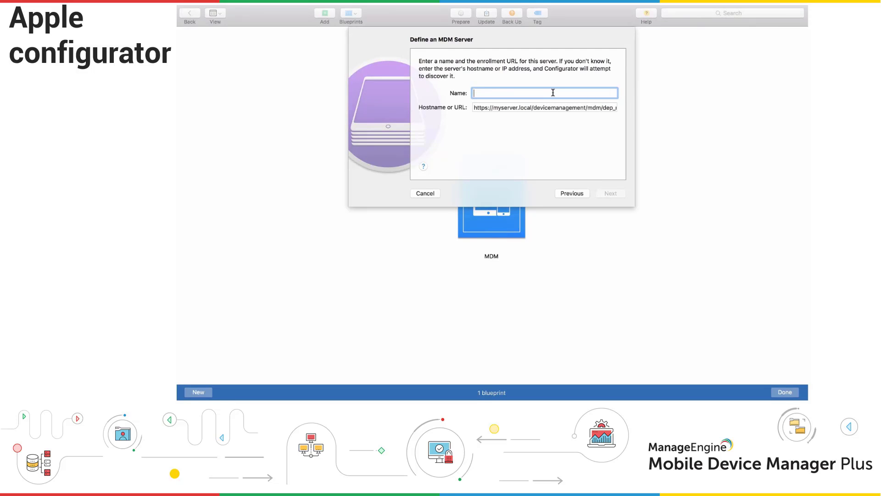
Name the server 'MDM Server', paste the enrollment URL, and accept its trust anchor certificates.
type("MDM Server")
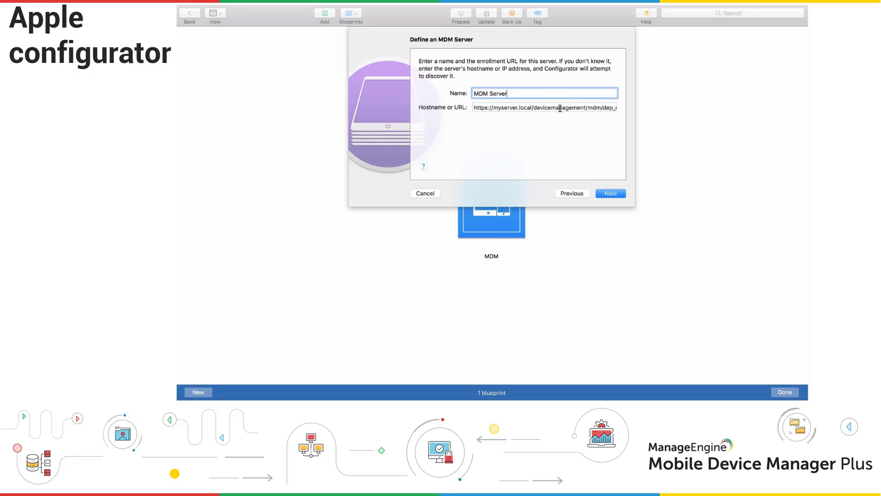
double_click(560, 108)
triple_click(560, 108)
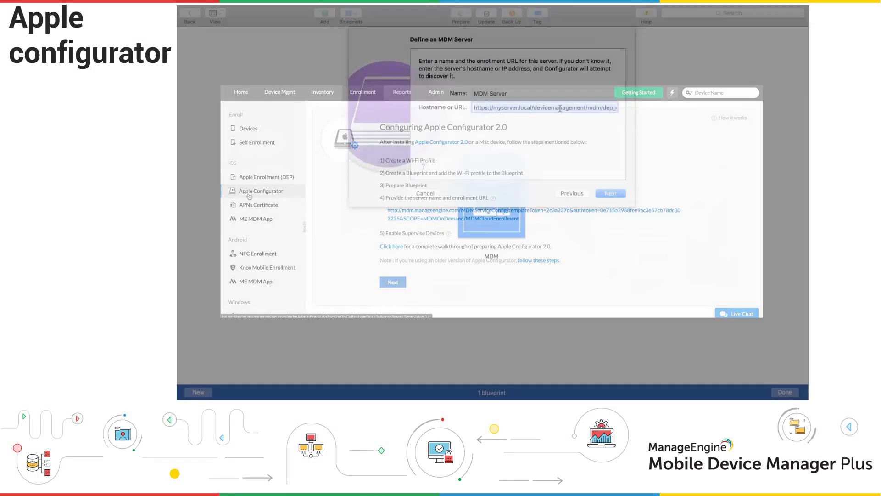
key("super+v")
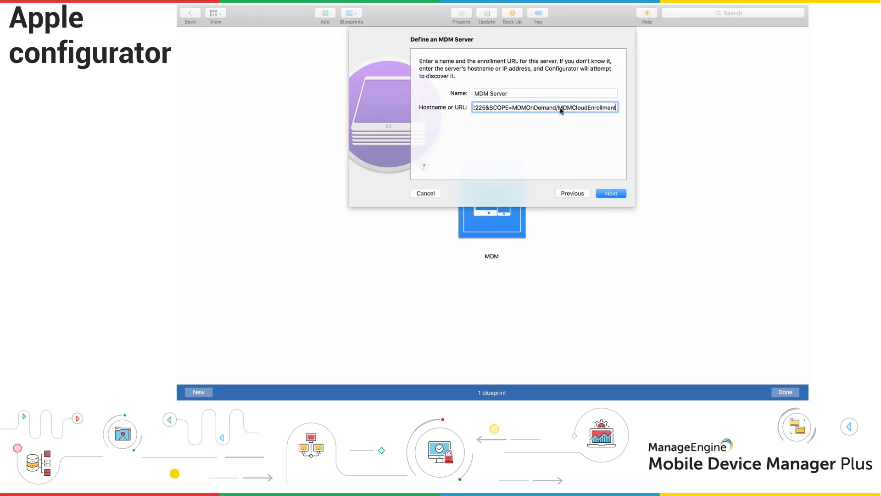
left_click(605, 196)
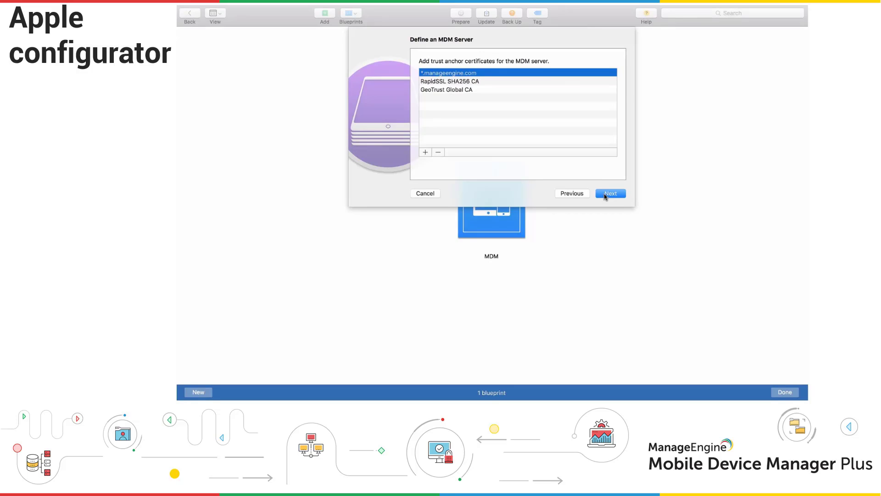
left_click(605, 195)
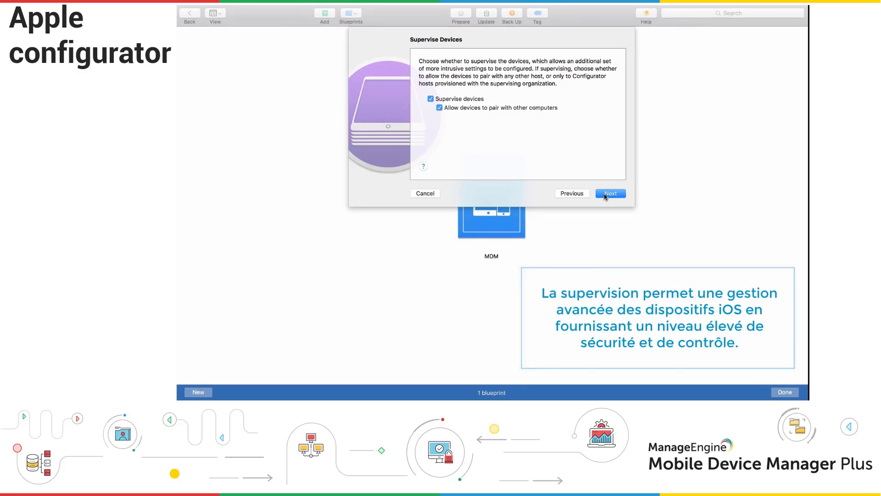
Keep devices supervised and create a new organization named 'Zylker Group'.
left_click(609, 194)
left_click(609, 194)
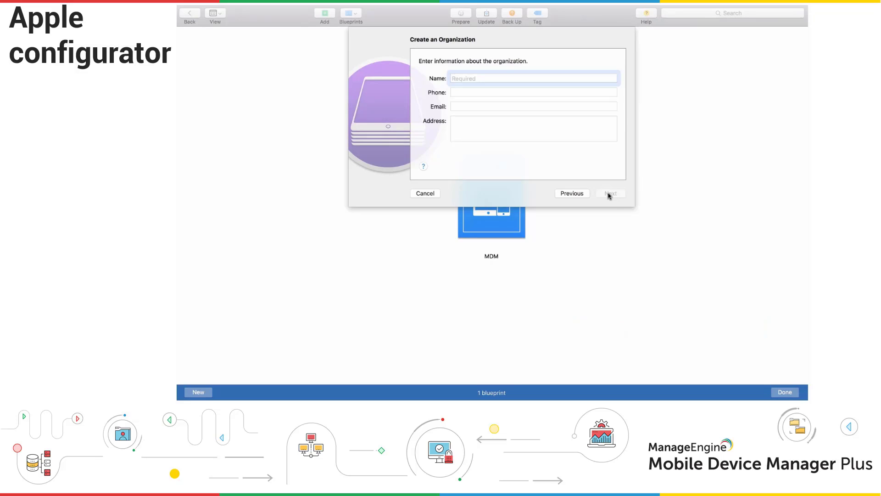
type("Zylker Group")
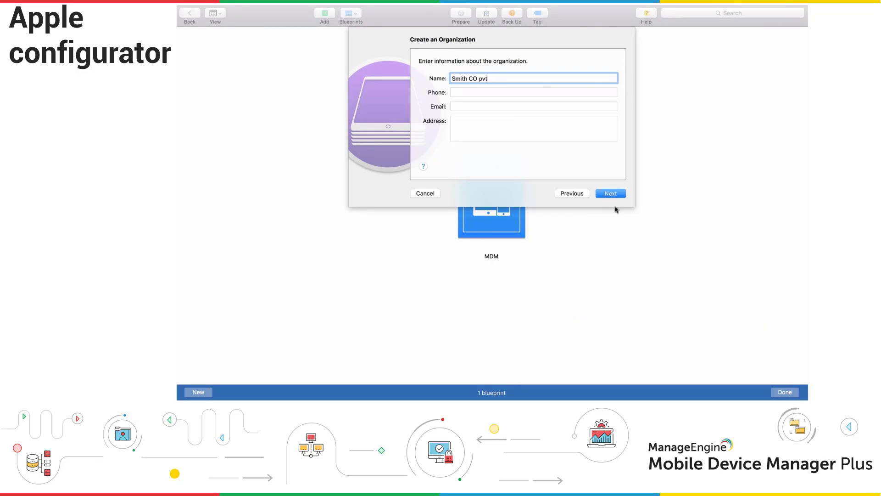
left_click(609, 195)
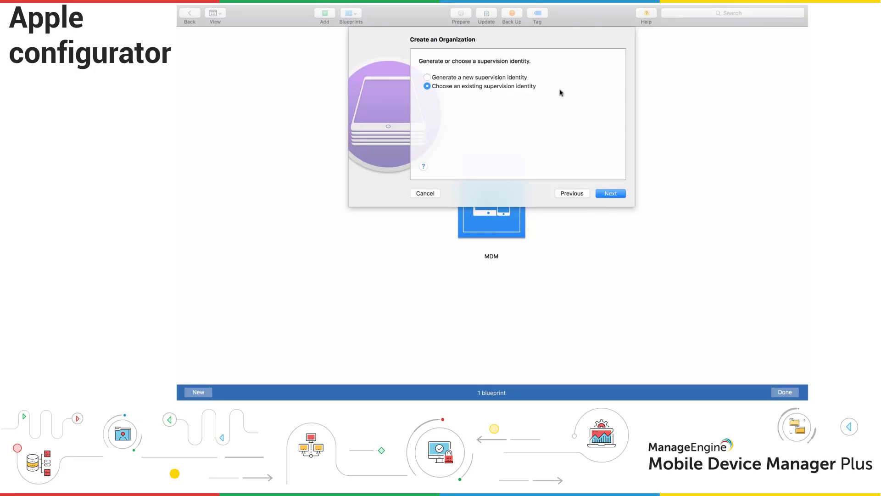
Generate a new supervision identity, hide all Setup Assistant steps, and prepare the blueprint.
left_click(522, 79)
left_click(606, 193)
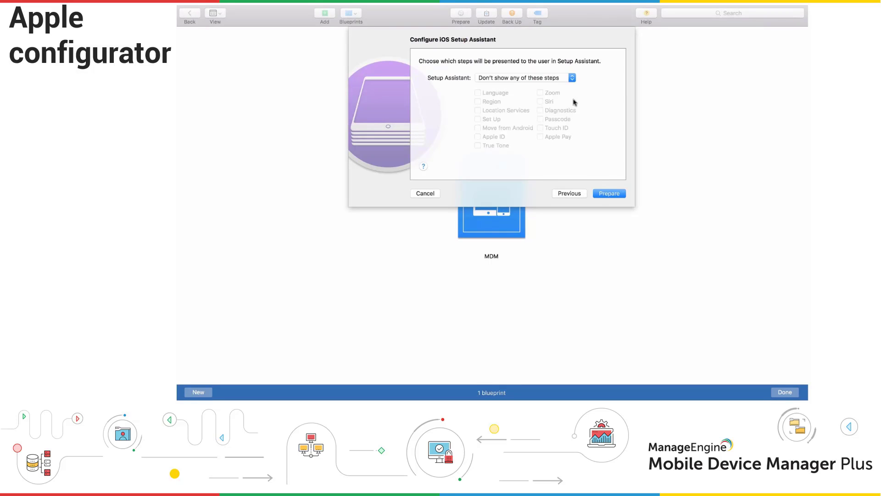
left_click(572, 78)
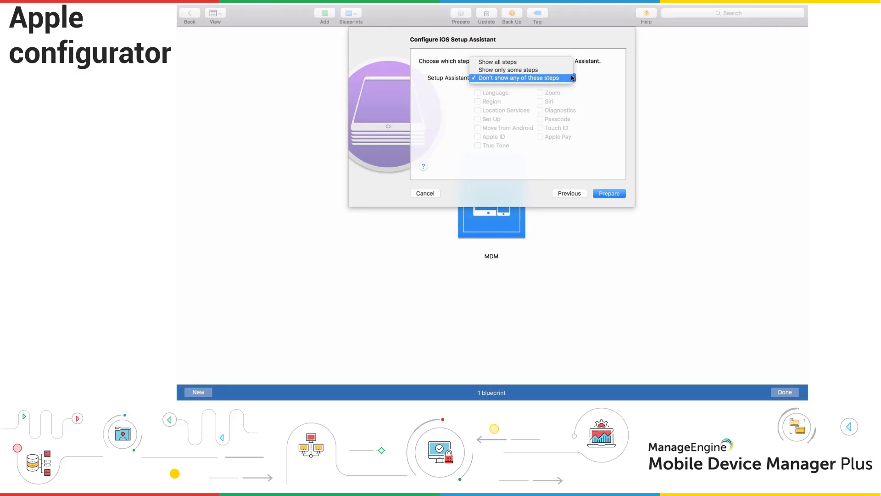
left_click(572, 78)
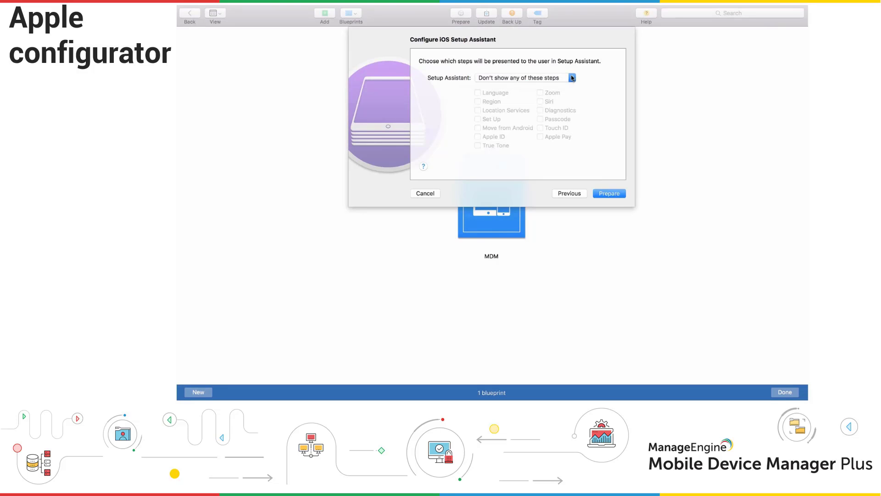
left_click(610, 193)
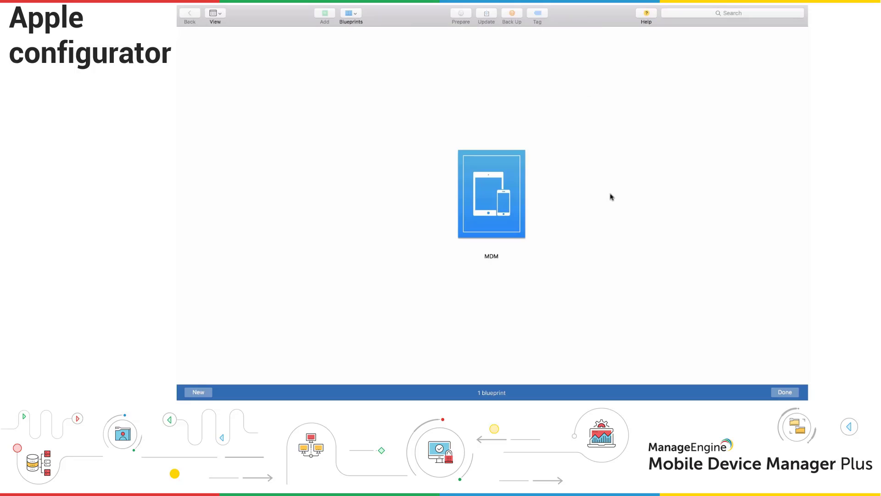
Select the connected iPhone and iPad and apply the MDM blueprint to both.
left_click(785, 392)
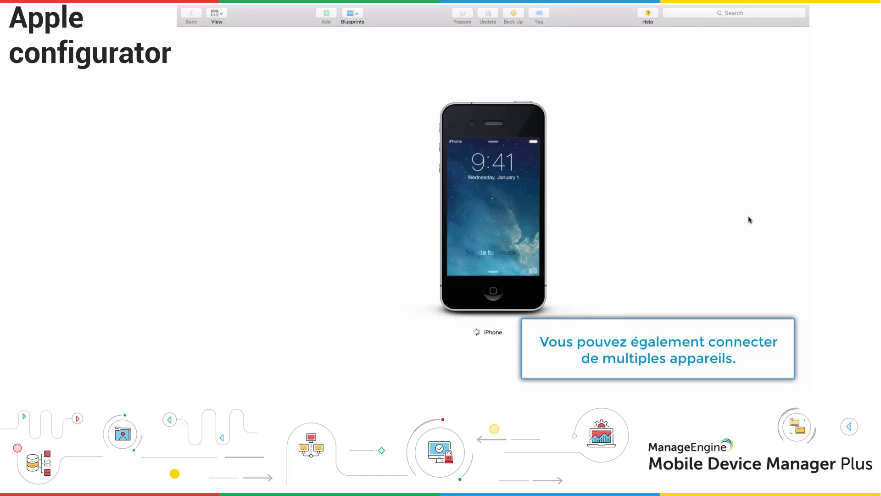
left_click(639, 223)
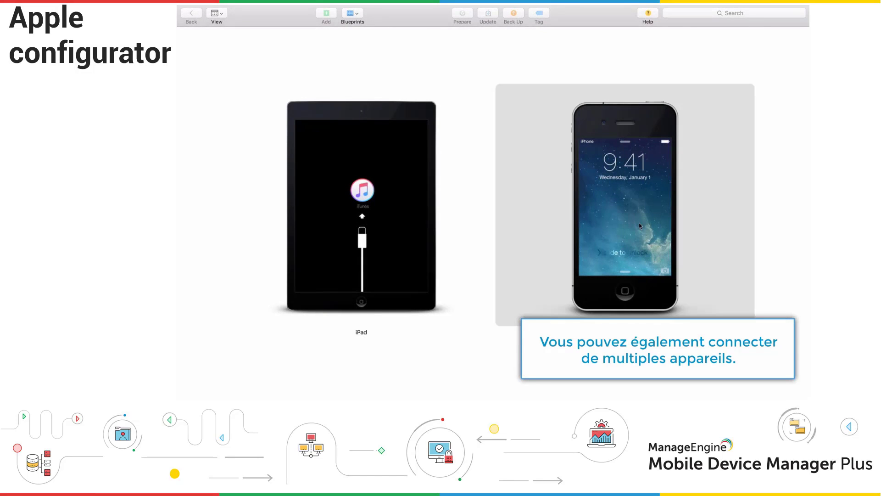
left_click(416, 217, "super")
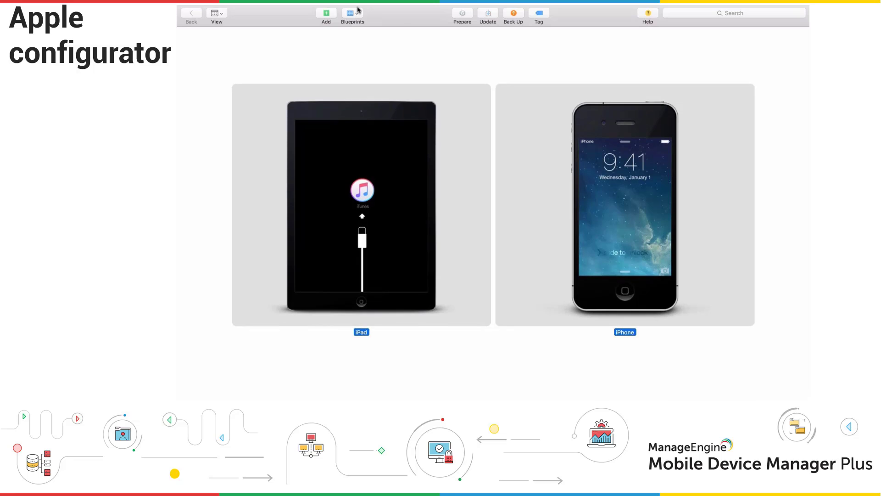
left_click(358, 10)
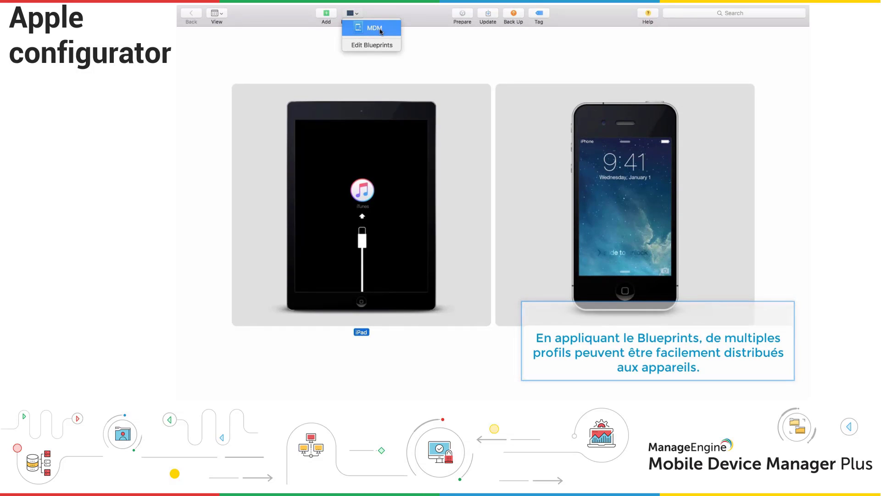
left_click(379, 30)
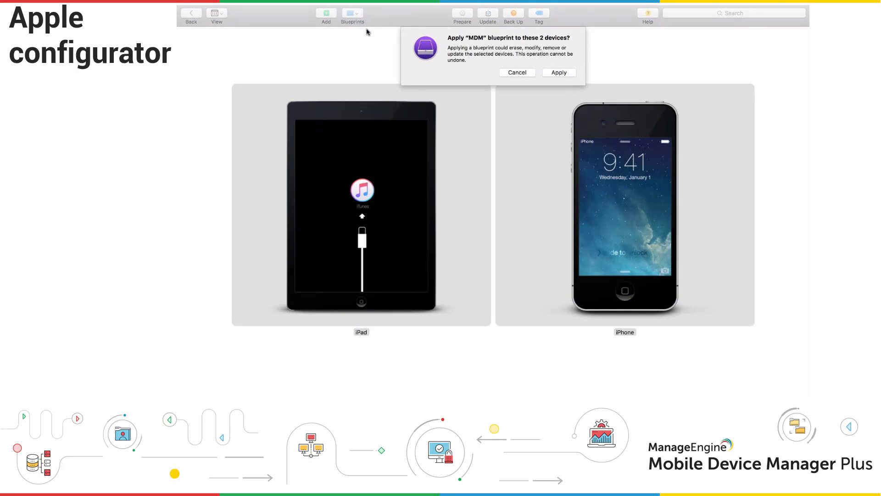
left_click(562, 74)
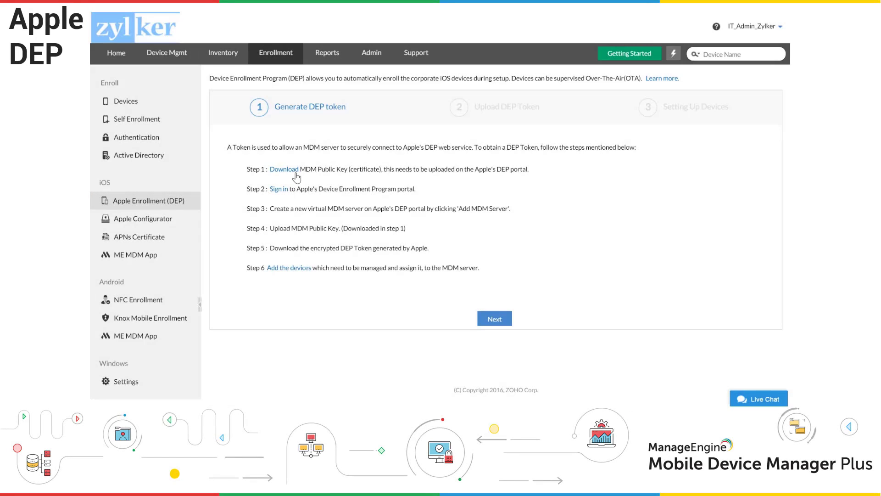
Download the MDM public key certificate and sign in to Apple's Device Enrollment Program portal.
left_click(296, 171)
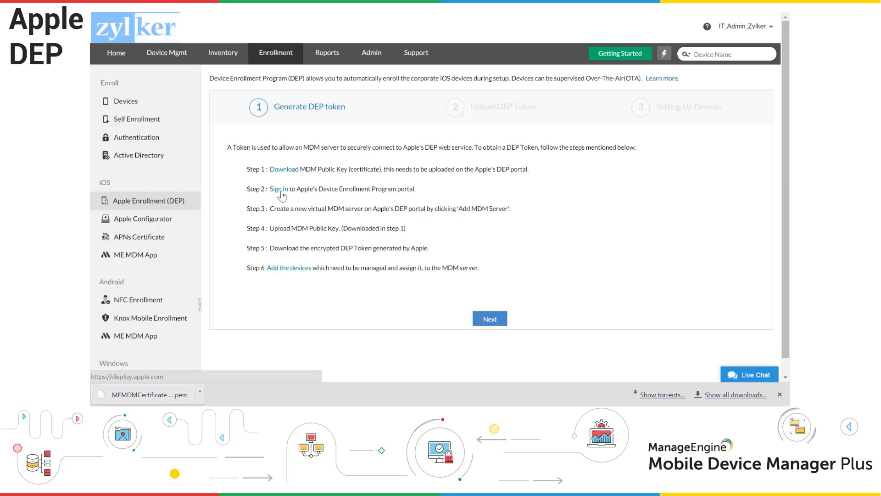
left_click(280, 189)
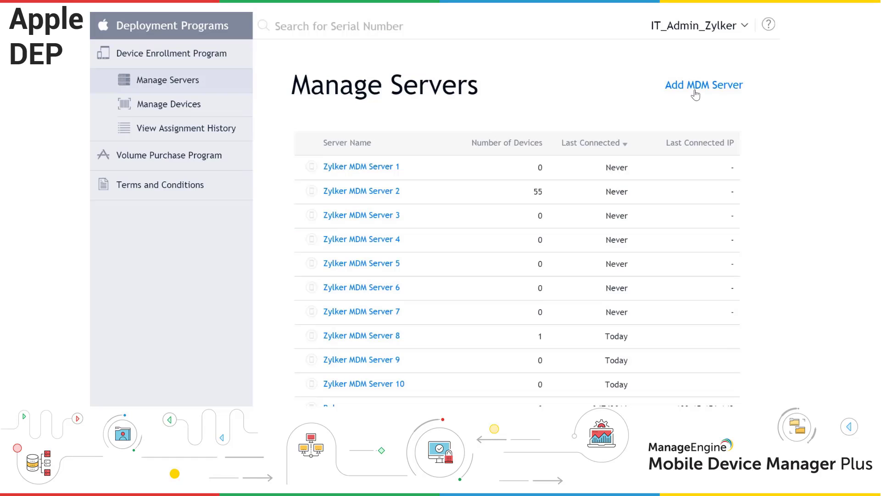
Add an MDM server named 'Zylker MDM Server' that automatically assigns new devices.
left_click(694, 91)
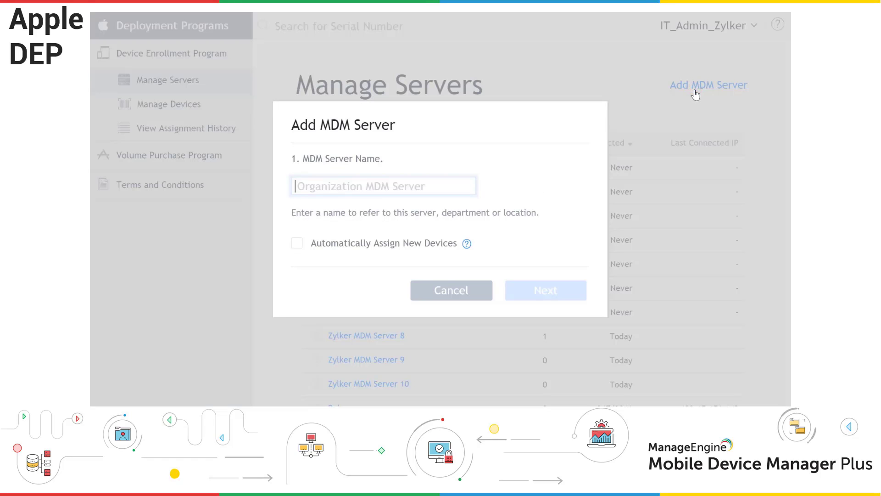
type("Zylker MDM Server")
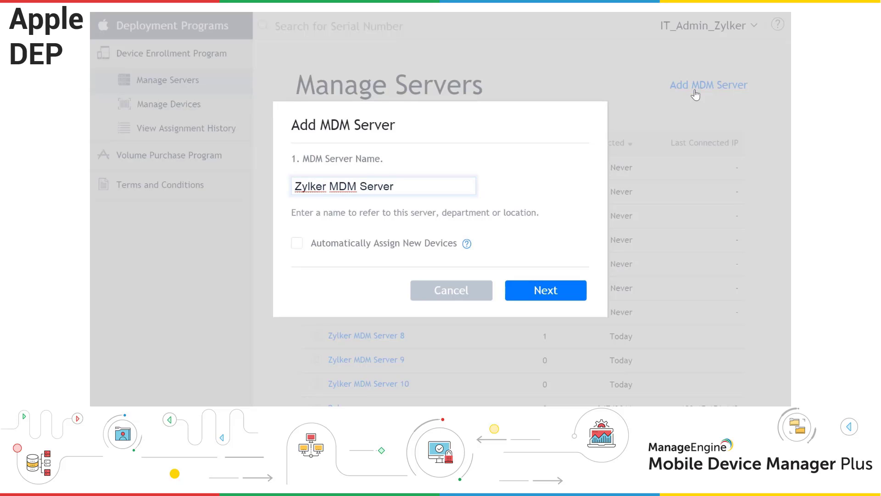
left_click(297, 243)
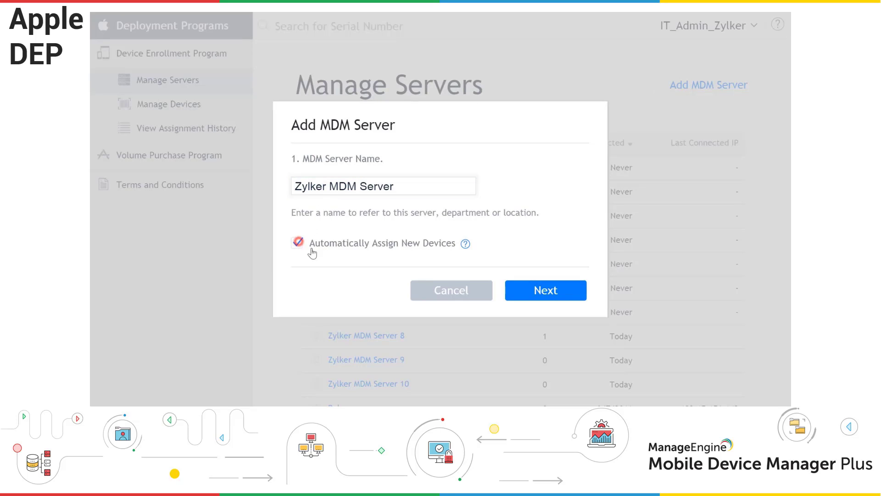
left_click(532, 298)
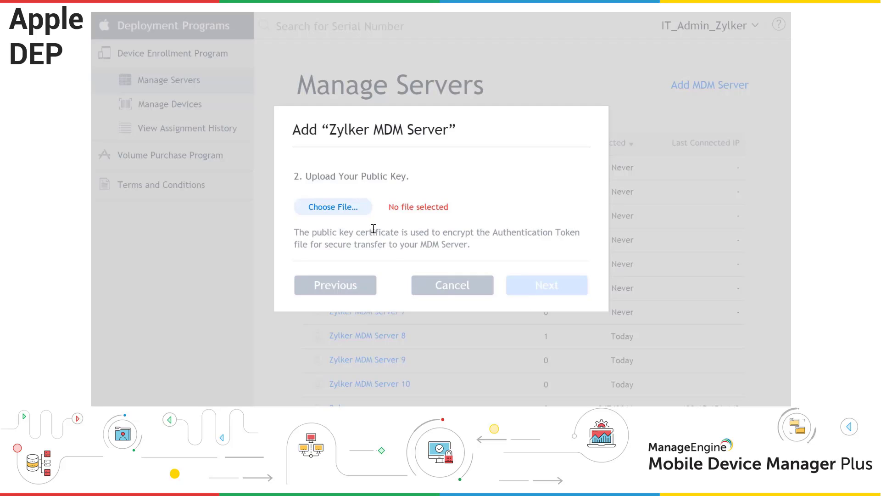
Upload MEMDMCertificate.pem as the public key, download the server token, and finish.
left_click(324, 209)
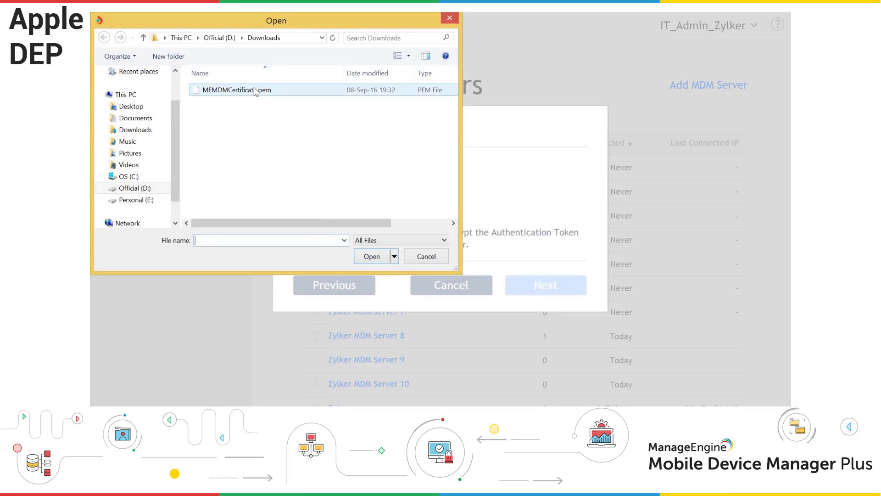
left_click(252, 90)
left_click(371, 256)
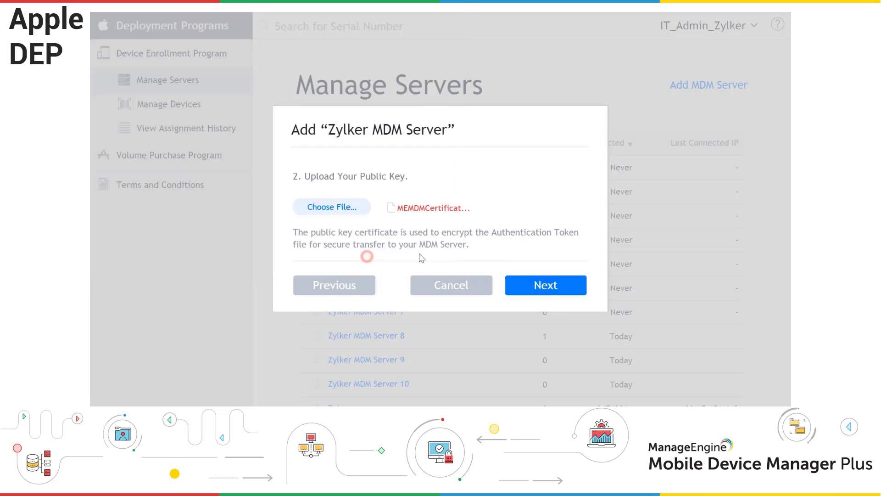
left_click(515, 285)
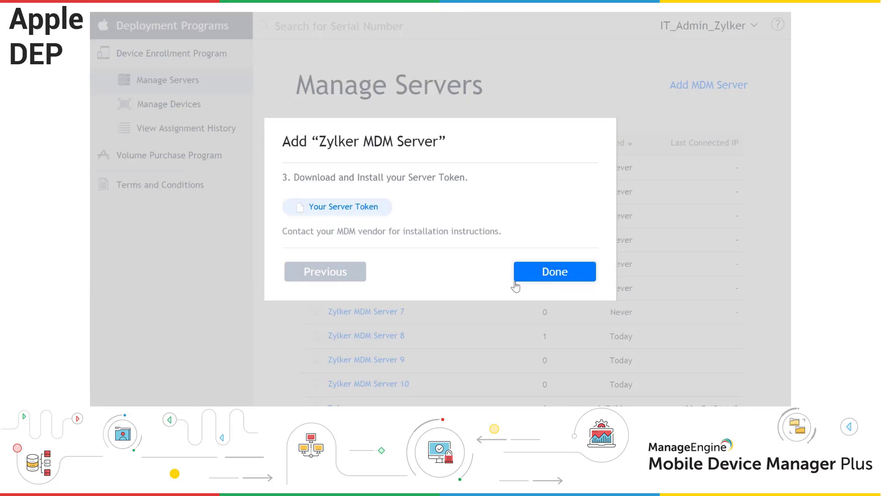
left_click(326, 208)
left_click(530, 268)
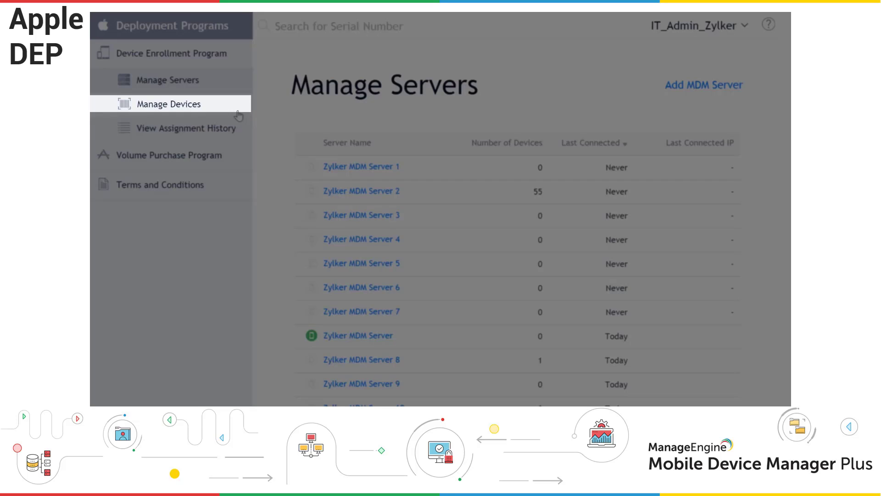
Upload Device_List.csv under Manage Devices and assign its devices to Zylker MDM Server.
left_click(237, 110)
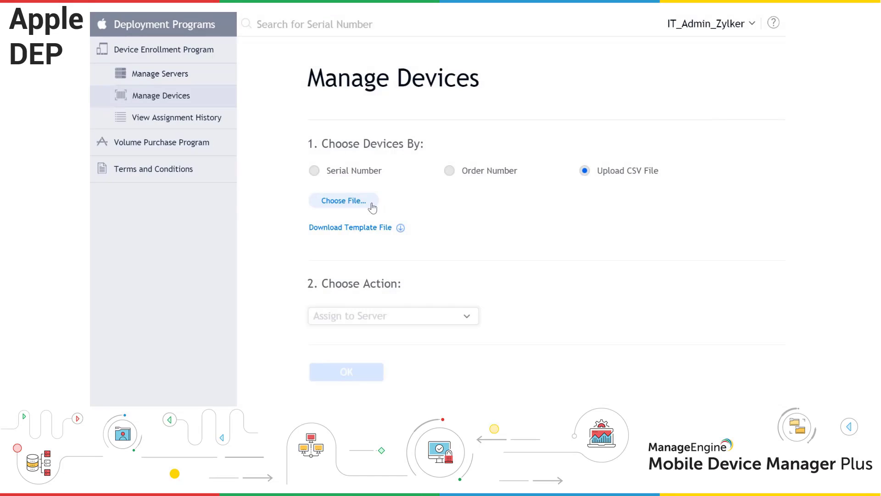
left_click(369, 203)
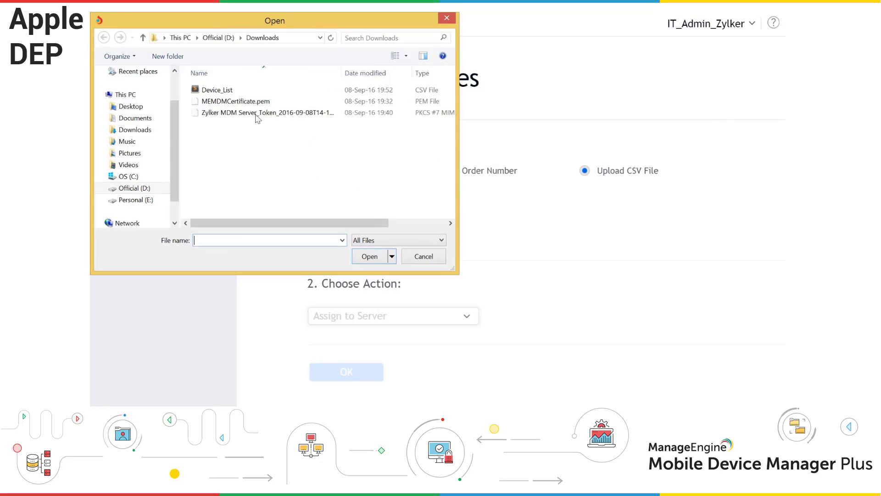
left_click(223, 90)
left_click(361, 256)
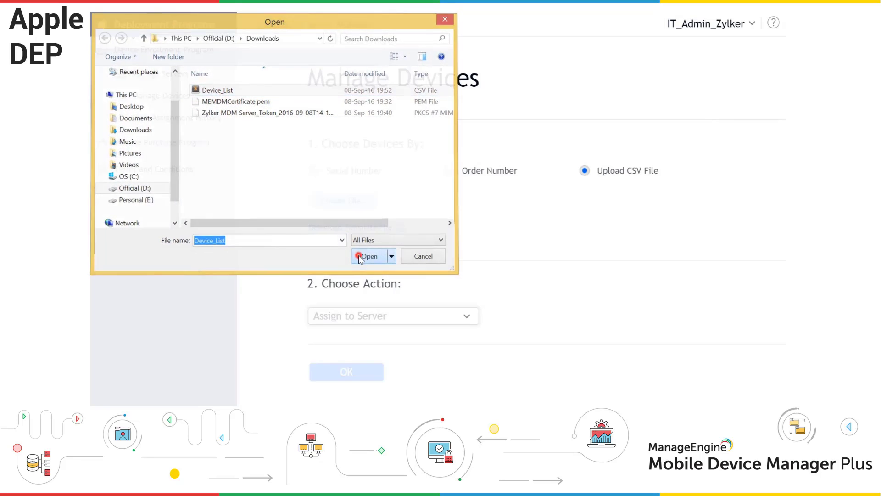
left_click(496, 316)
type("Zy")
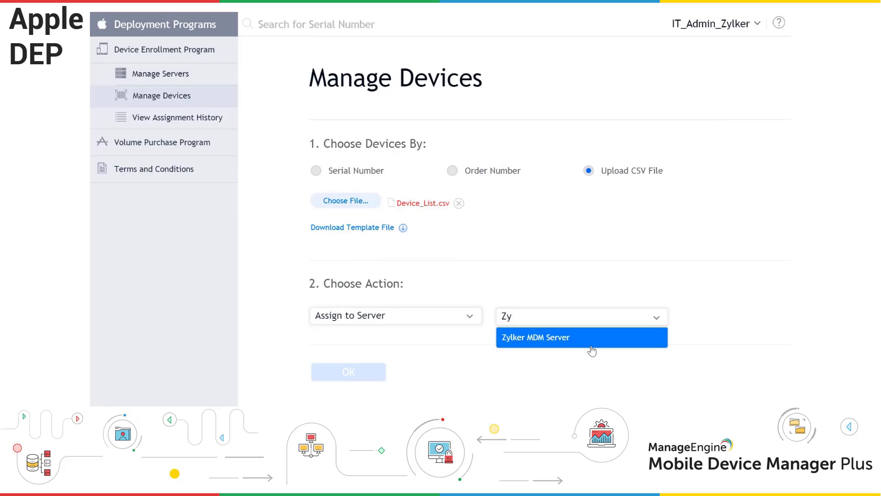
left_click(591, 345)
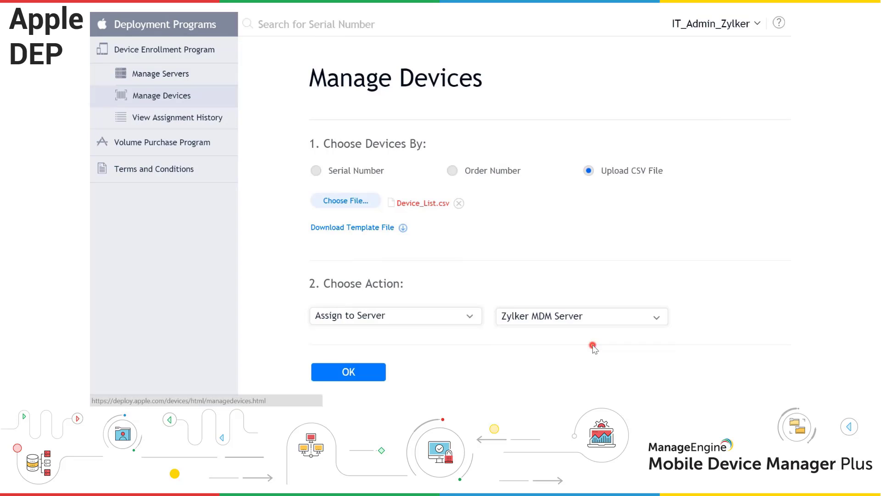
left_click(352, 372)
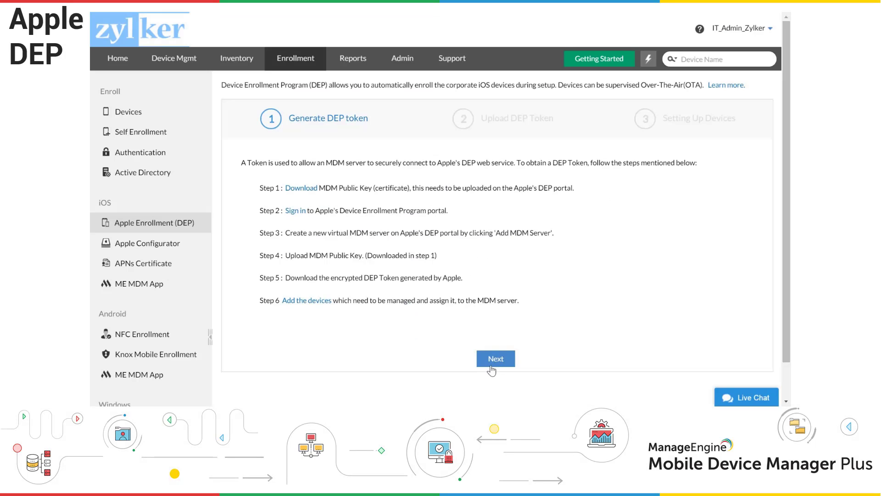
Upload the Zylker MDM Server .p7m token, entering the IT admin e-mail for expiry notices.
left_click(495, 359)
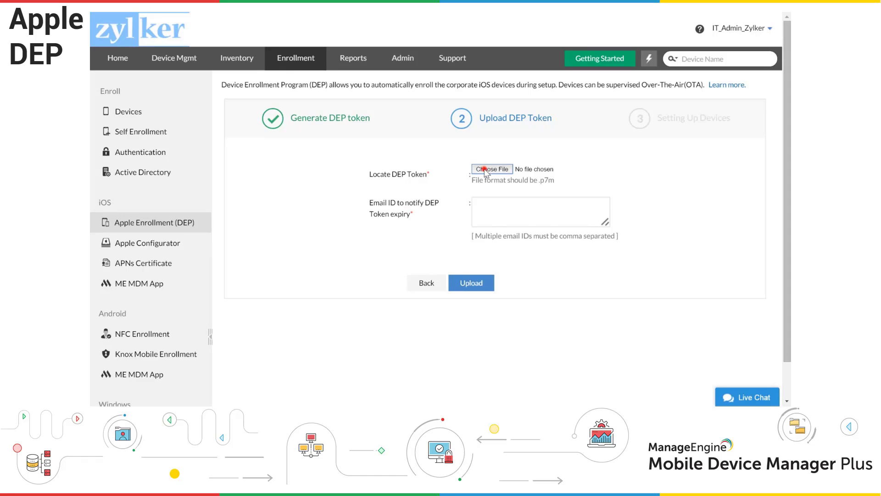
left_click(488, 170)
left_click(242, 101)
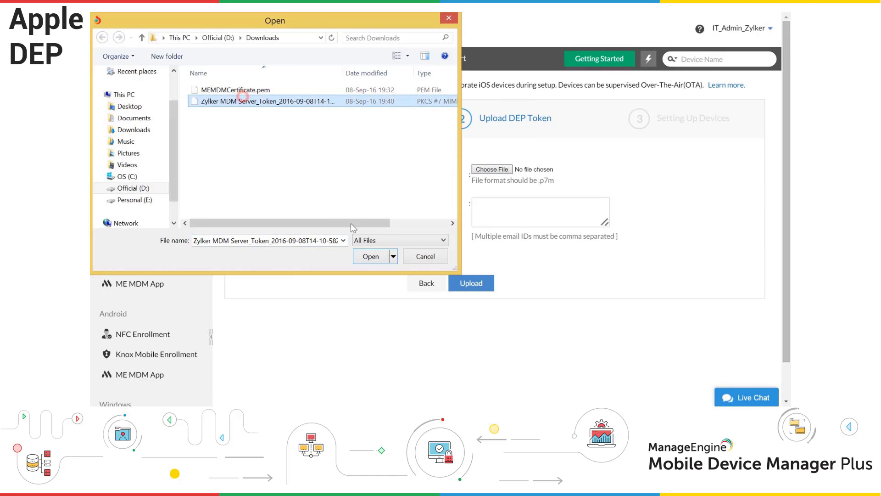
left_click(366, 253)
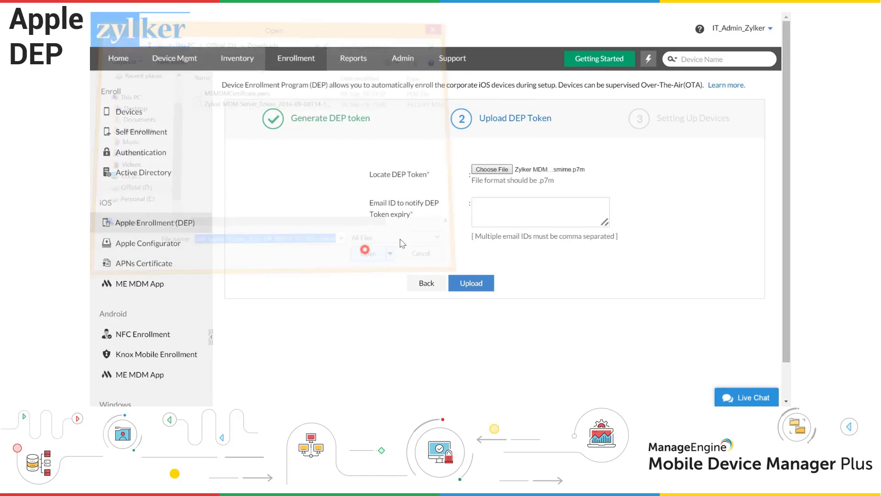
left_click(481, 221)
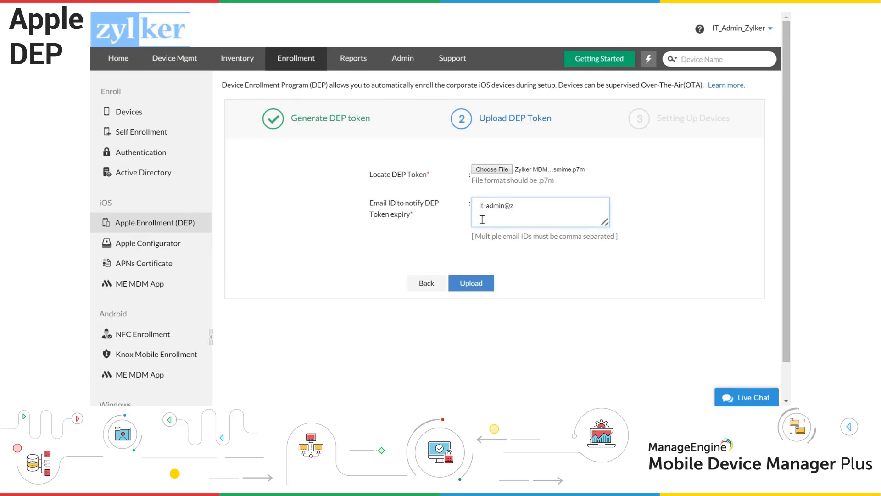
left_click(487, 287)
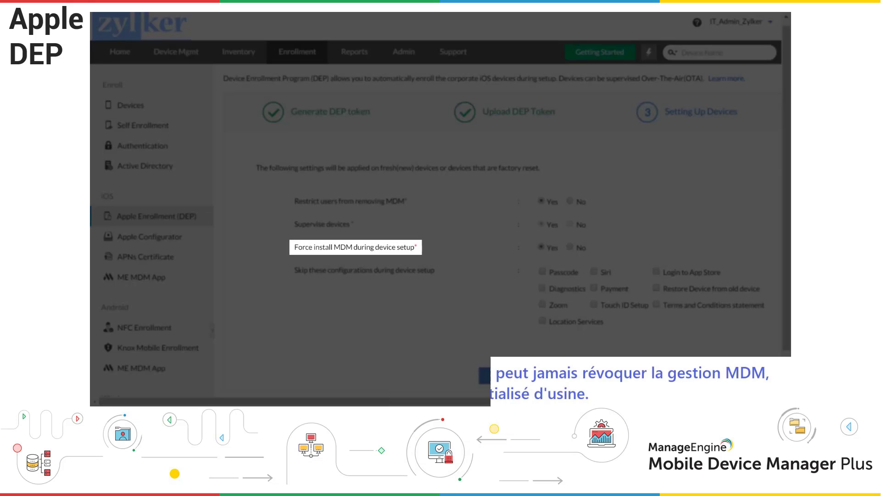
Skip Passcode, Diagnostics, Zoom, Location, Touch ID, Payment, Siri, App Store and Terms, then create the settings.
left_click(543, 271)
left_click(543, 288)
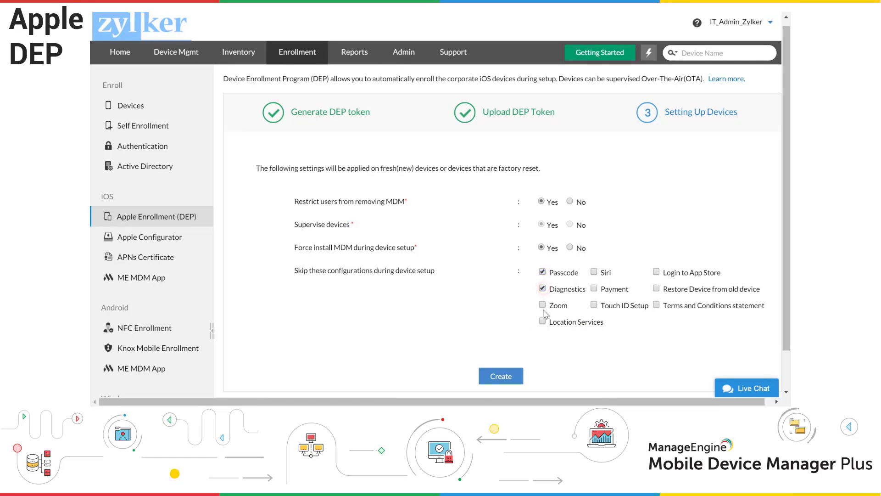
left_click(542, 304)
left_click(542, 321)
left_click(594, 305)
left_click(594, 289)
left_click(593, 271)
left_click(657, 271)
left_click(657, 305)
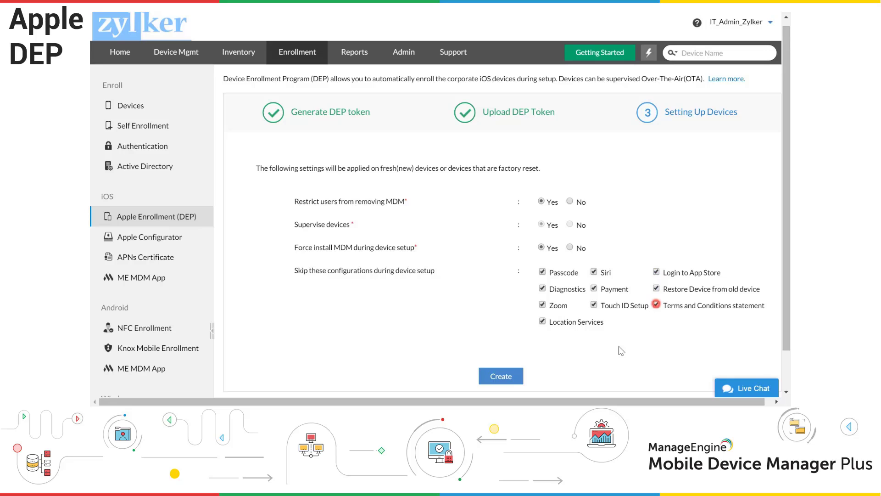
left_click(514, 378)
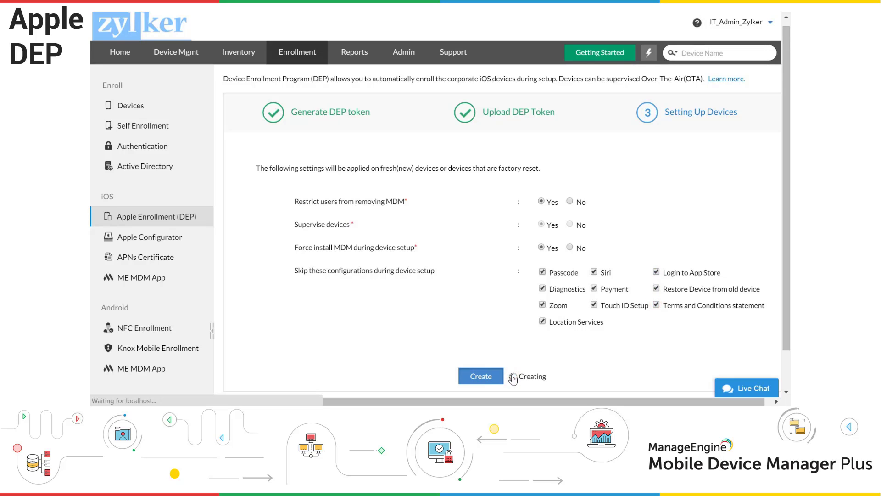
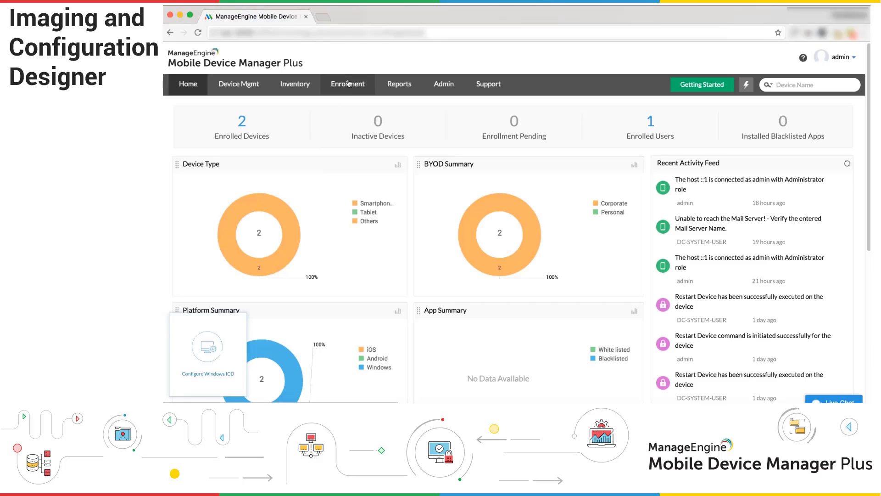
Start ICD Enrollment for Windows devices from the Enrollment section.
left_click(348, 84)
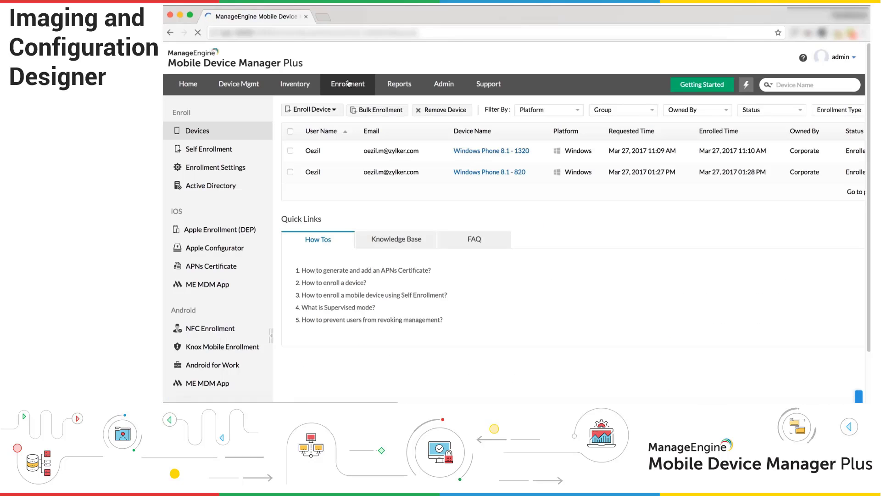
scroll(270, 230, "down", 1)
scroll(270, 229, "down", 1)
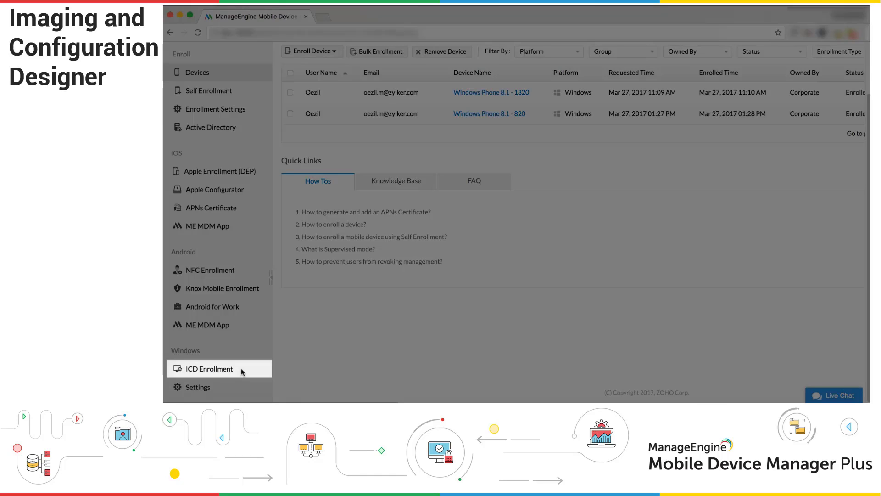
left_click(242, 370)
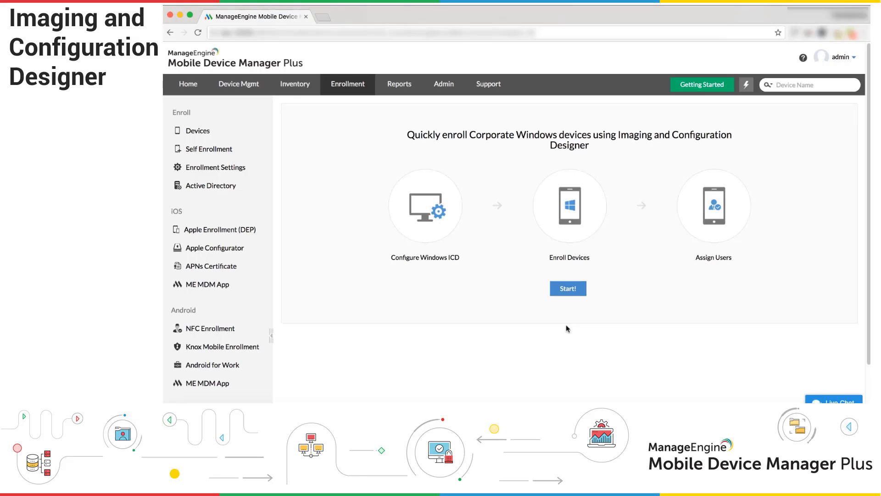
left_click(568, 288)
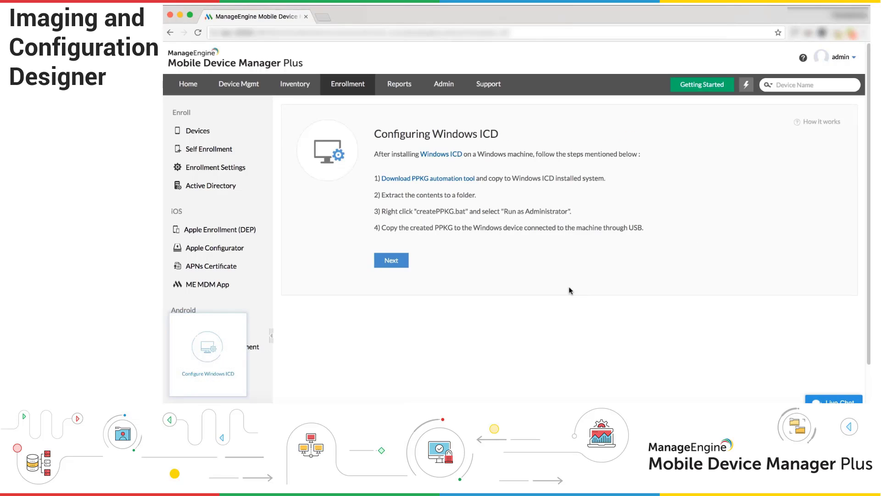
Review the Windows ICD install steps and download the PPKG automation tool zip.
left_click(447, 156)
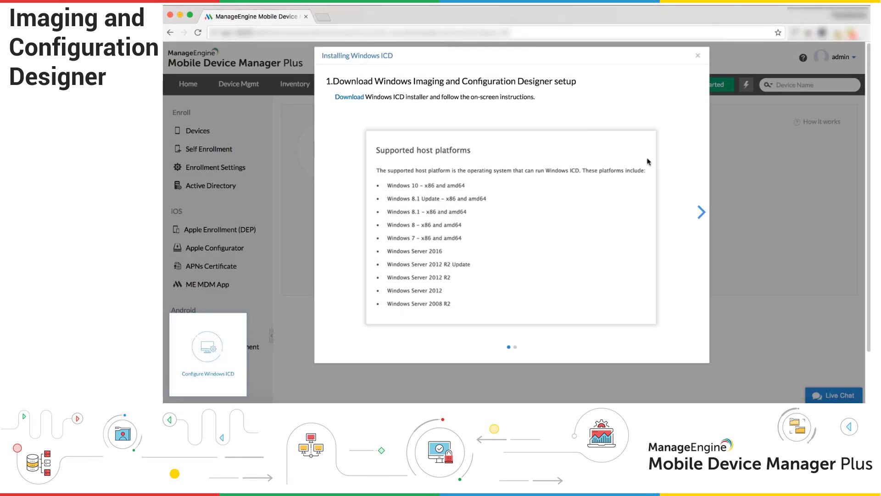
left_click(700, 214)
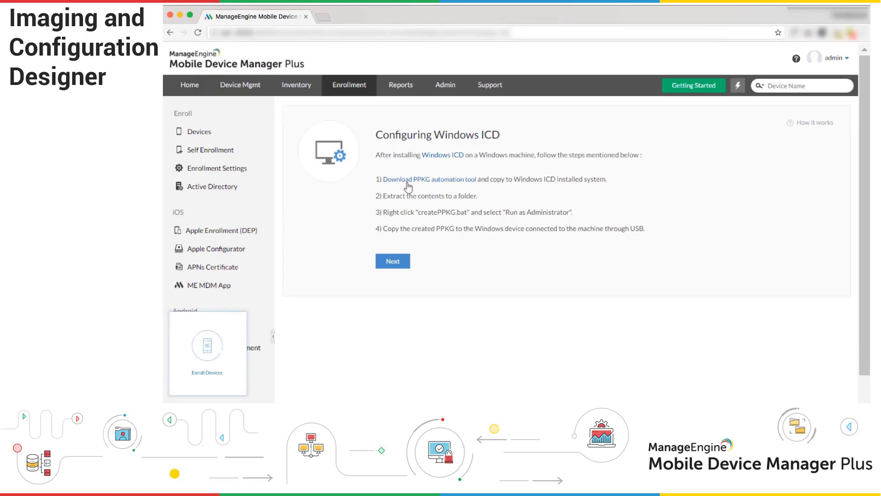
left_click(405, 180)
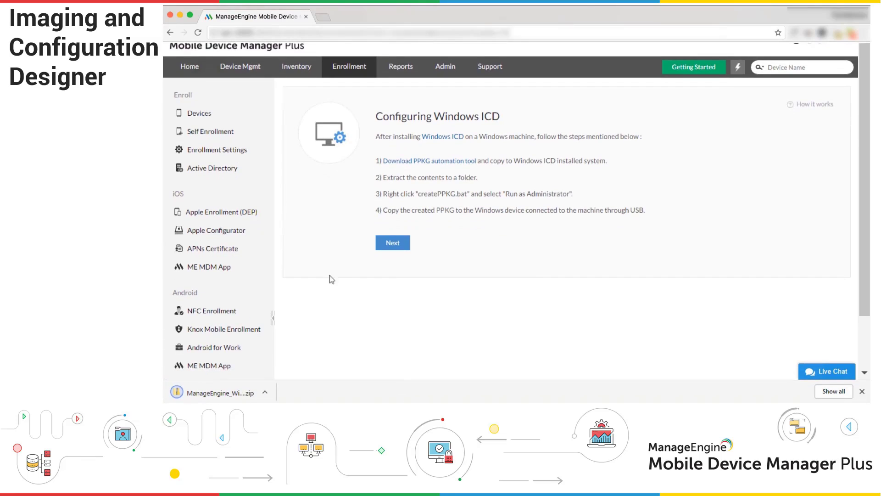
Extract the downloaded zip into Downloads and open the ManageEngine_WinAdminEnroll folder.
left_click(264, 393)
left_click(287, 361)
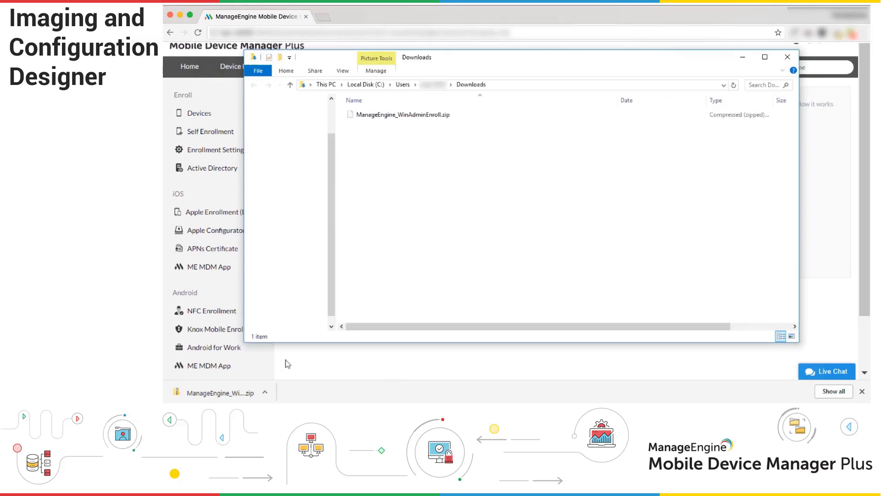
right_click(406, 141)
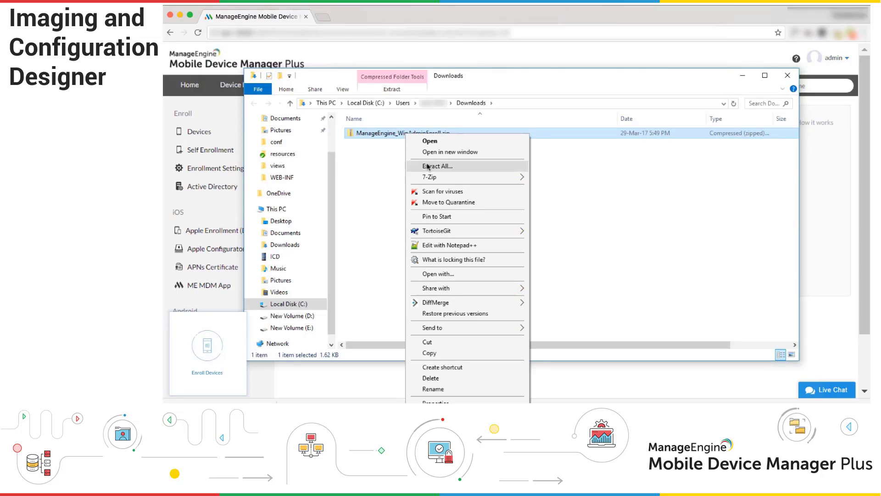
mouse_move(434, 178)
left_click(580, 211)
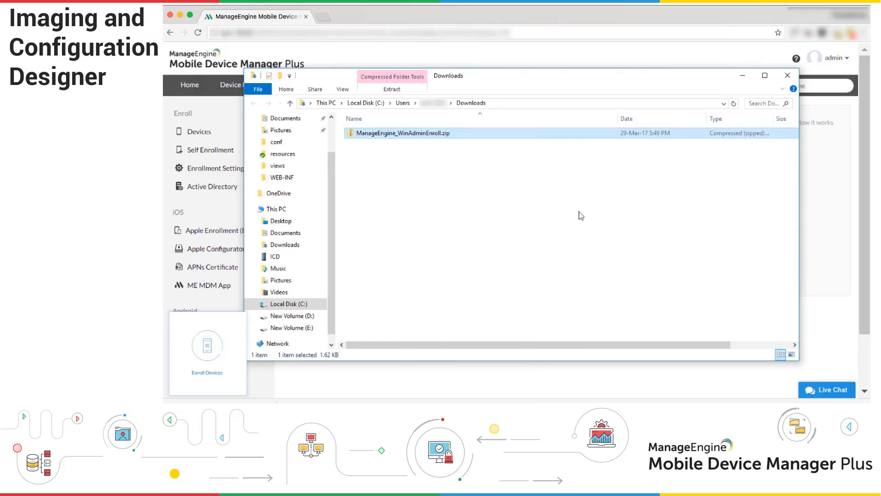
double_click(415, 133)
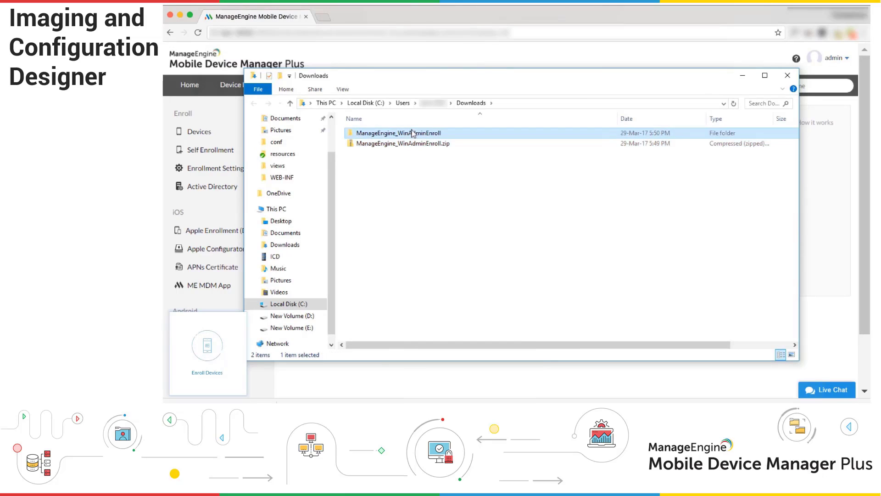
Run createPPKG.bat as administrator to build AdminEnroll.ppkg in the output folder.
right_click(387, 135)
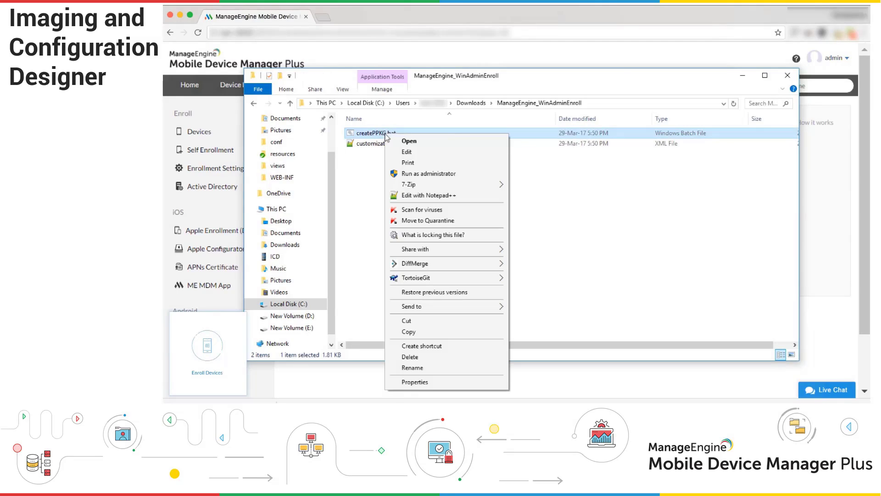
left_click(413, 174)
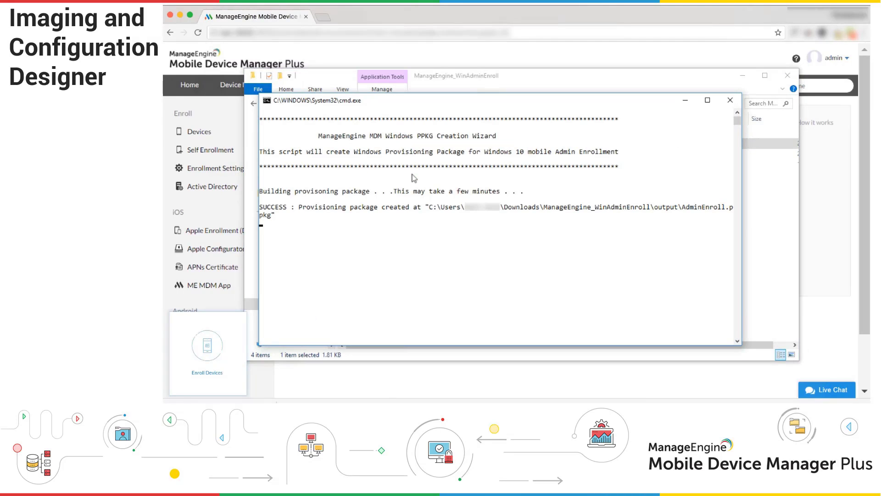
left_click(730, 100)
double_click(365, 133)
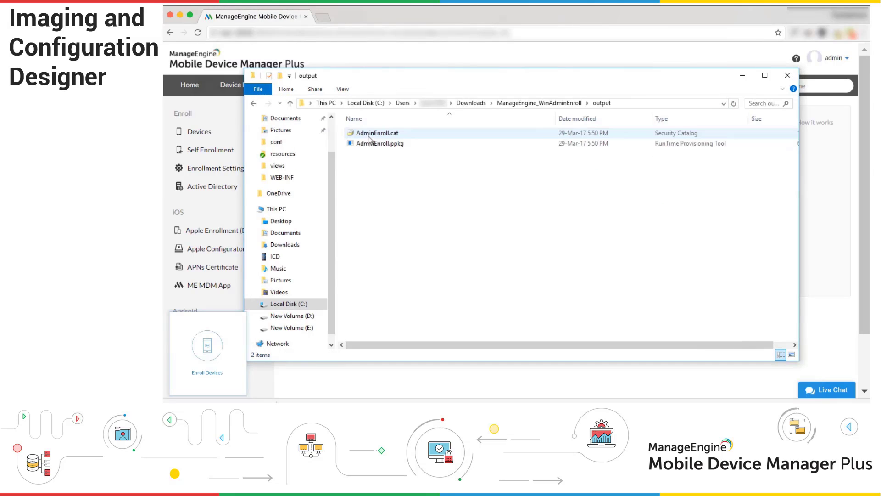
Copy AdminEnroll.ppkg into the connected phone's internal Phone storage.
right_click(377, 144)
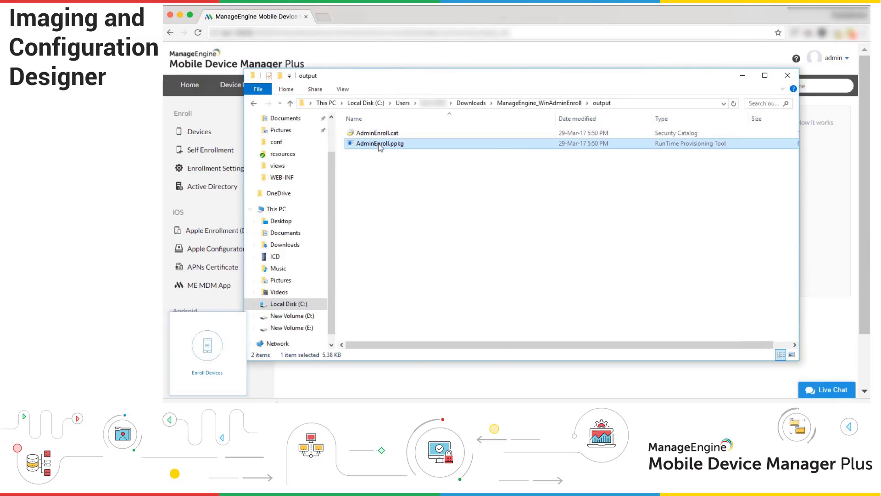
left_click(430, 324)
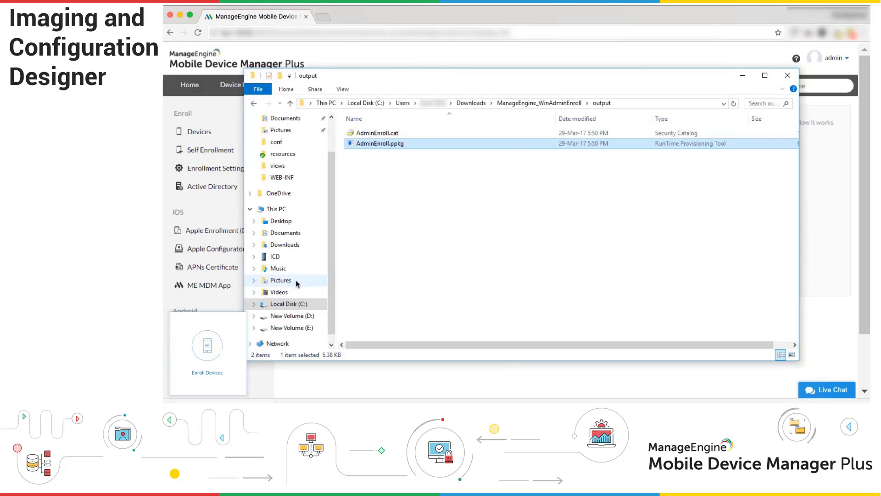
left_click(277, 258)
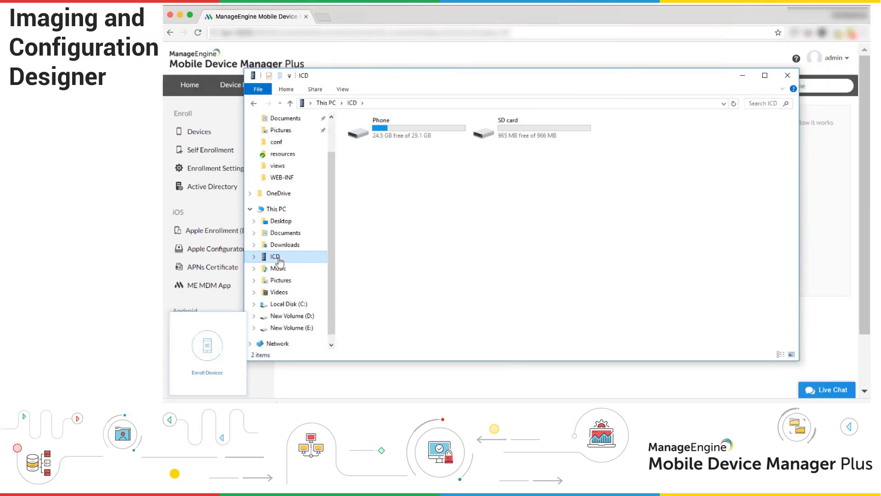
double_click(383, 134)
right_click(486, 201)
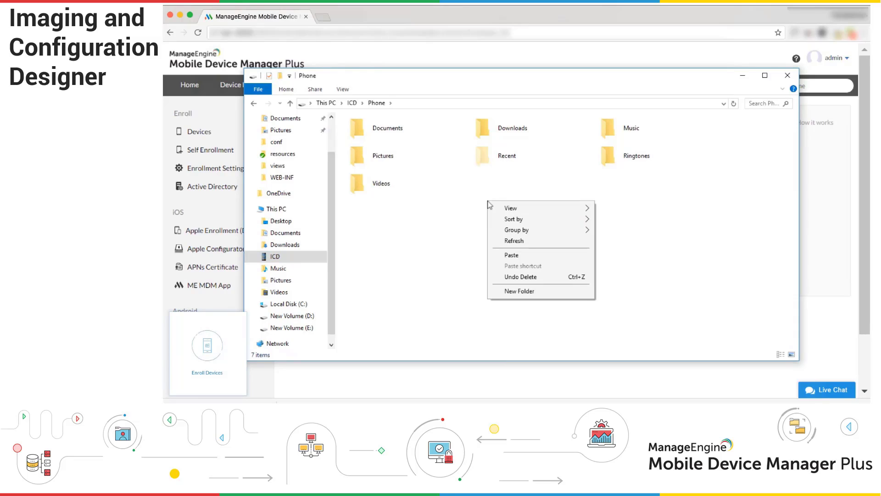
left_click(513, 251)
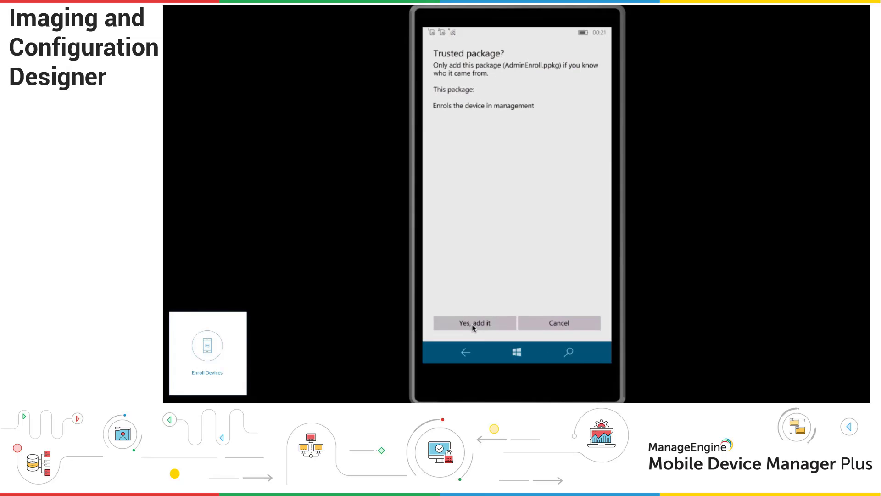
Accept the trusted AdminEnroll.ppkg package and verify the MEMDM connection under Access work or school.
left_click(472, 324)
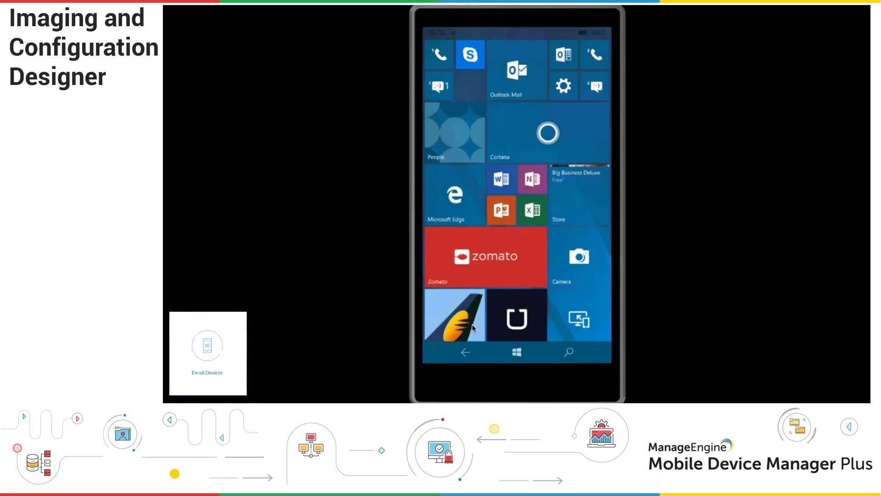
left_click(563, 88)
left_click(488, 245)
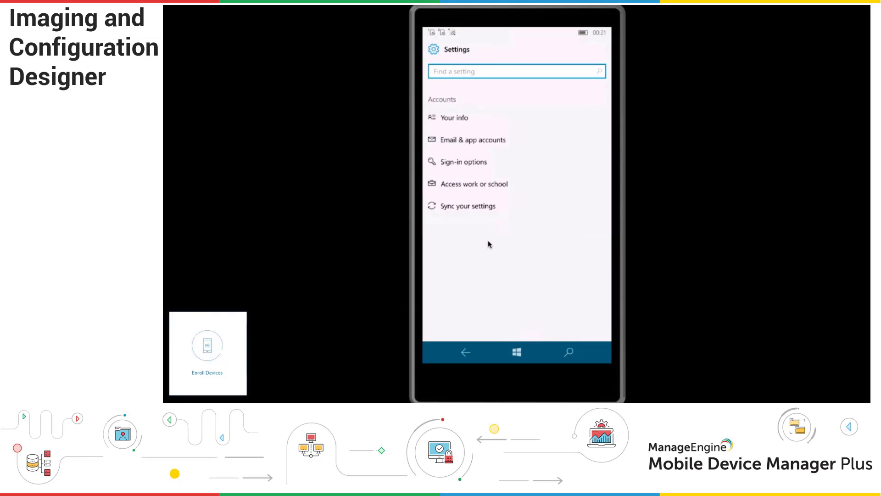
left_click(484, 184)
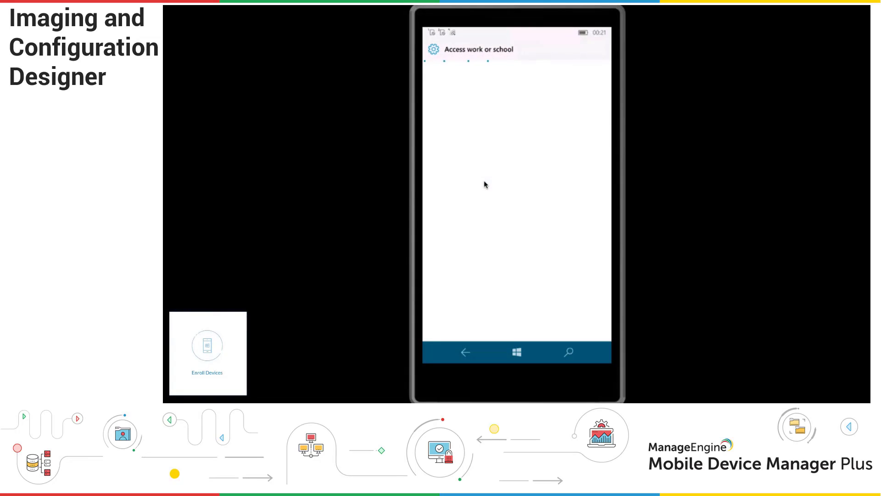
left_click(533, 206)
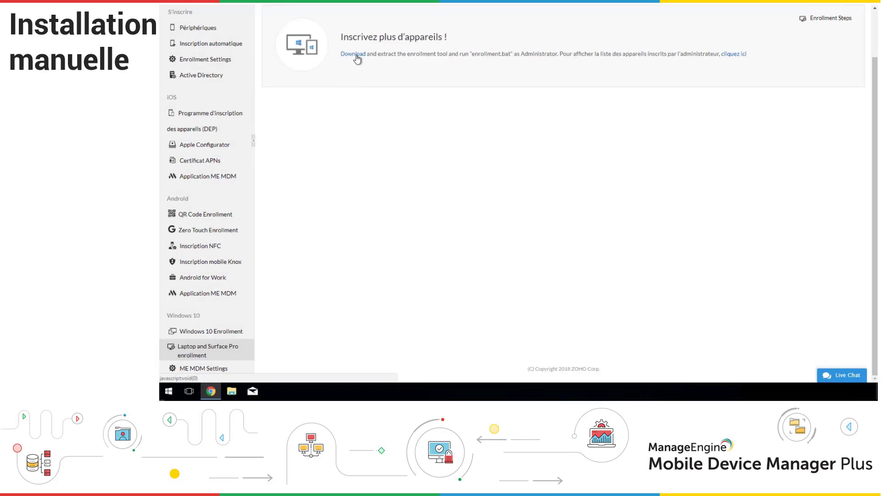
Download the laptop enrollment tool and extract it to the ManageEngine_MDMLaptopEnrollment folder.
left_click(355, 55)
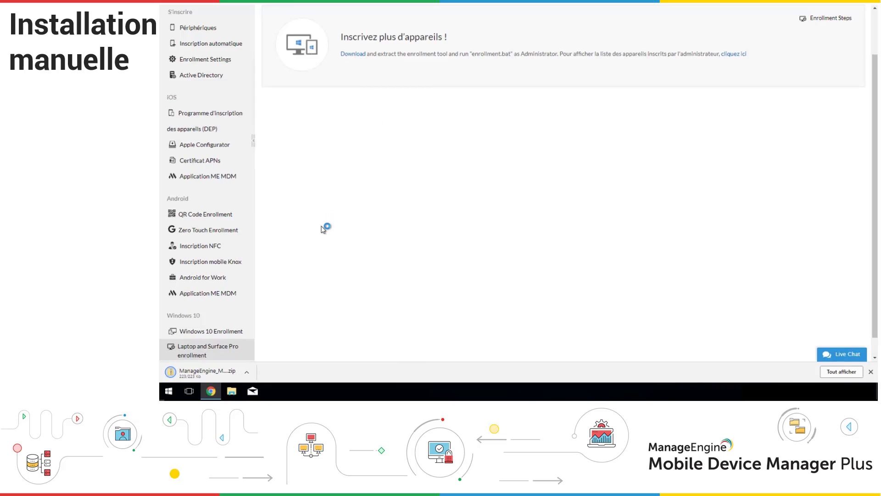
left_click(248, 375)
left_click(269, 345)
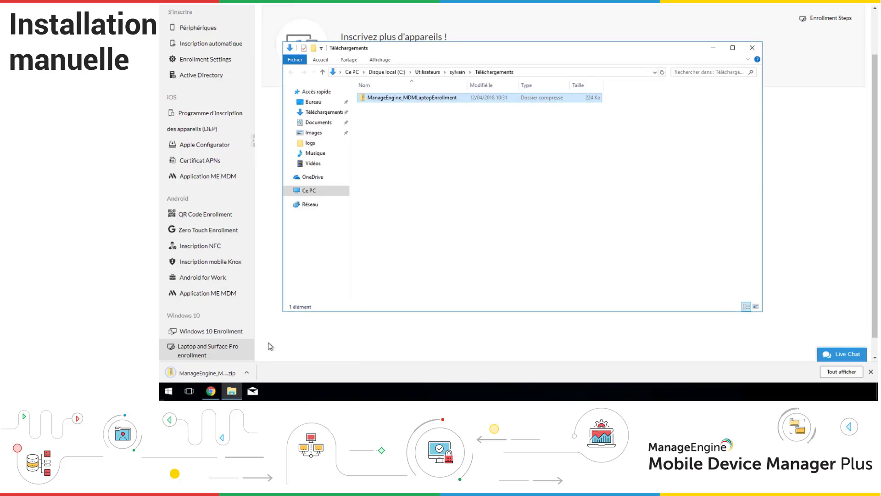
right_click(408, 102)
left_click(429, 130)
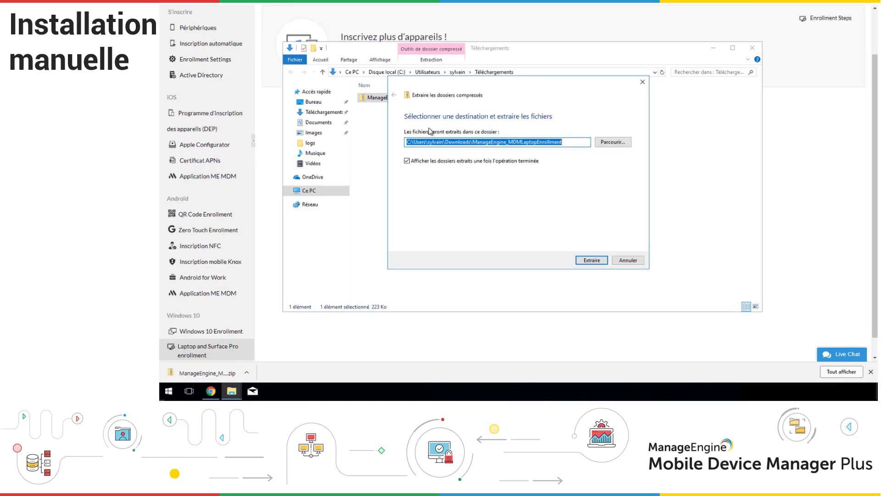
left_click(593, 260)
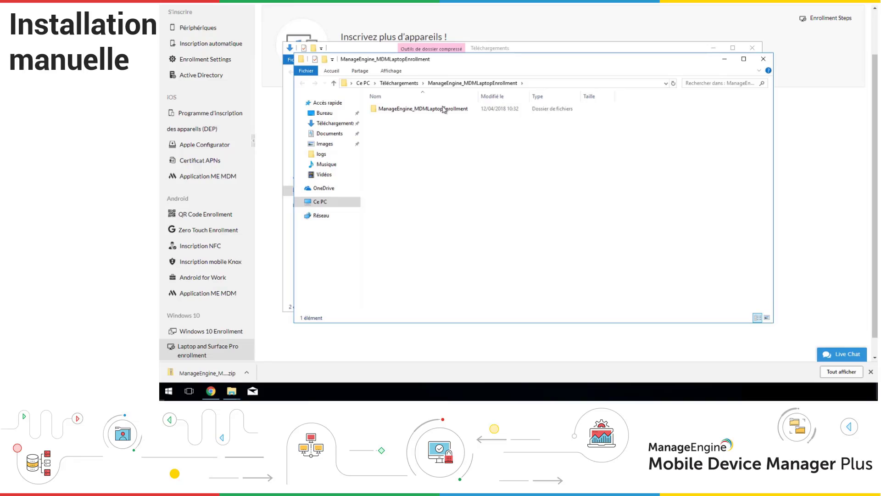
double_click(439, 109)
Run the enrollment script as administrator, bypassing the SmartScreen block and approving User Account Control.
right_click(402, 133)
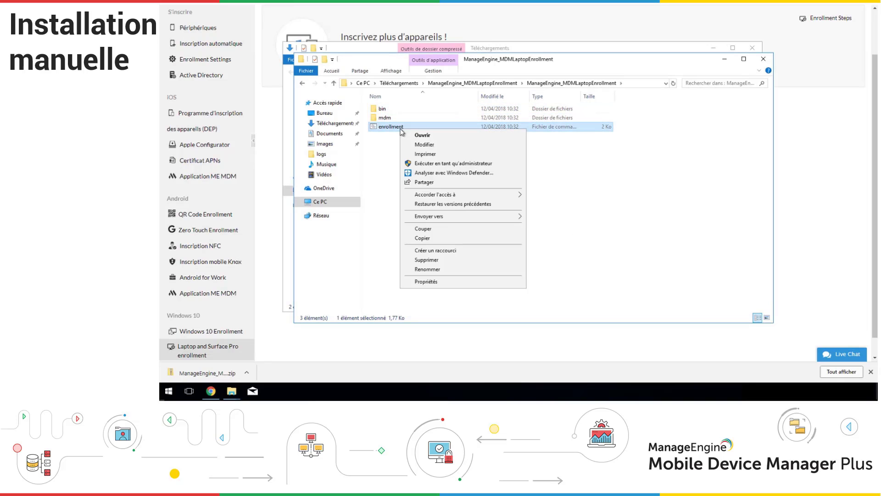
left_click(442, 163)
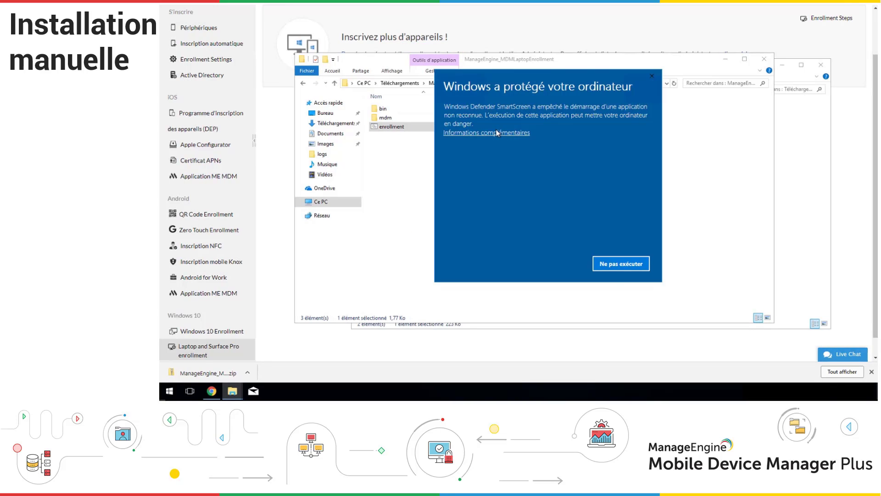
left_click(497, 134)
left_click(540, 265)
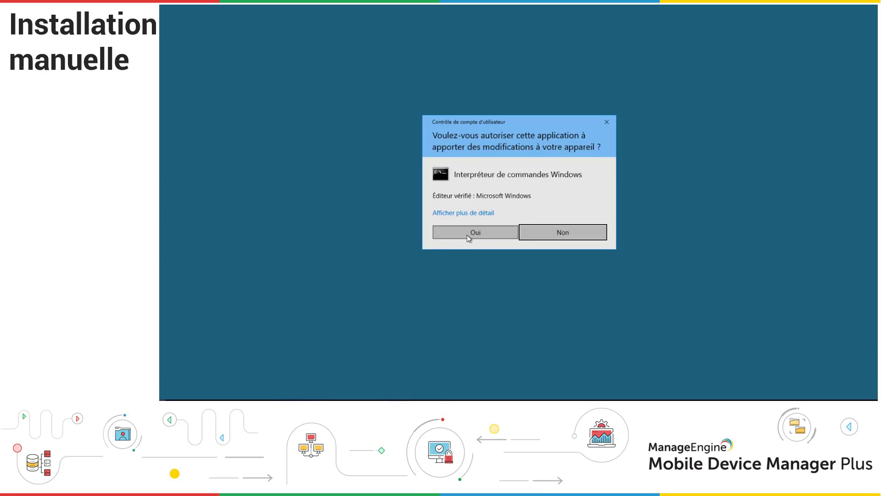
left_click(468, 235)
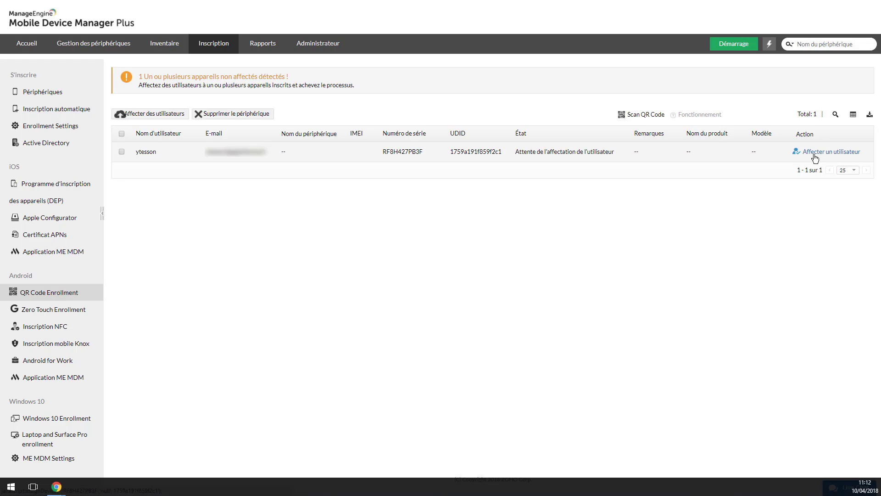
Assign the device to a user by e-mail and username, named after the username, in Mobile de la société.
left_click(815, 159)
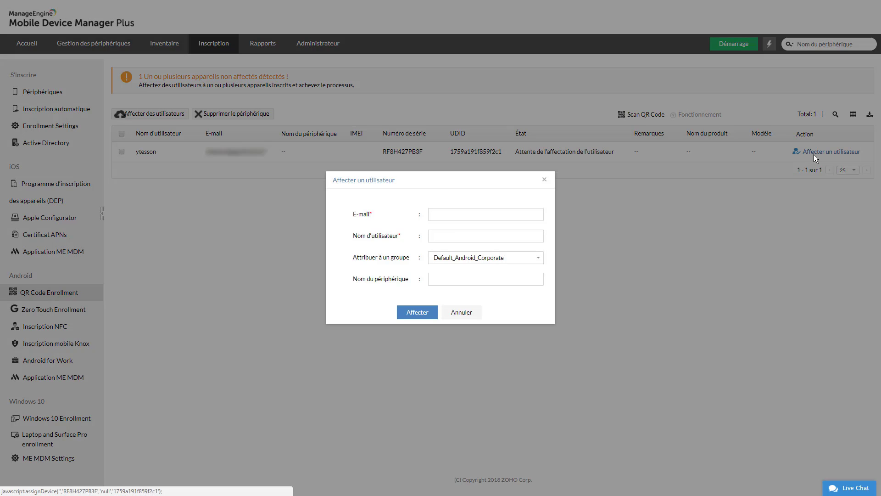
left_click(452, 214)
type("[illegible]")
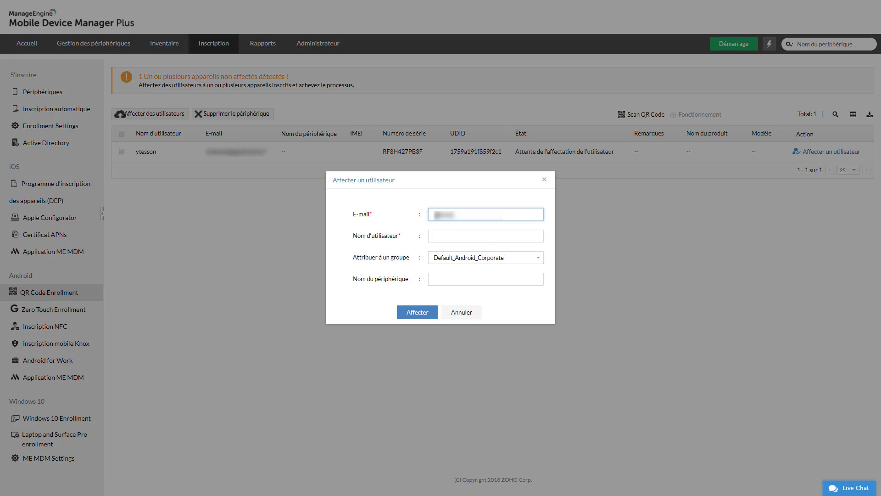
type("[illegible]")
key("Tab")
type("galaxys6pg85")
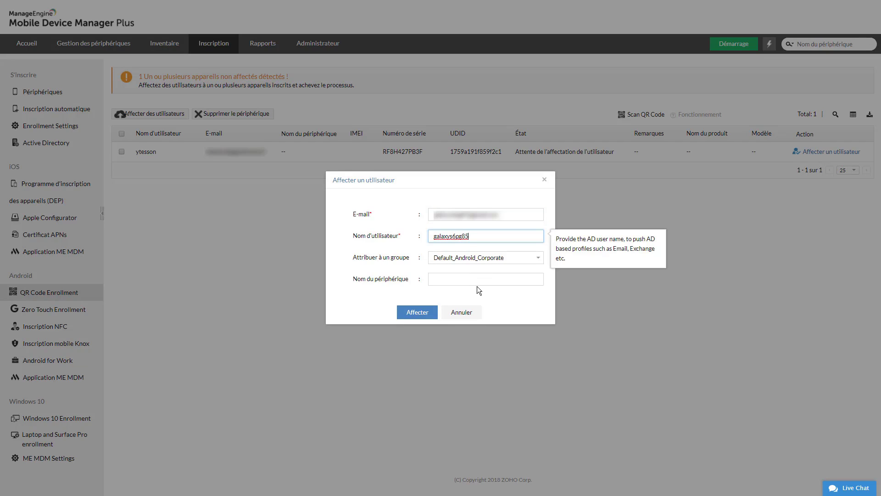
left_click_drag(490, 237, 397, 236)
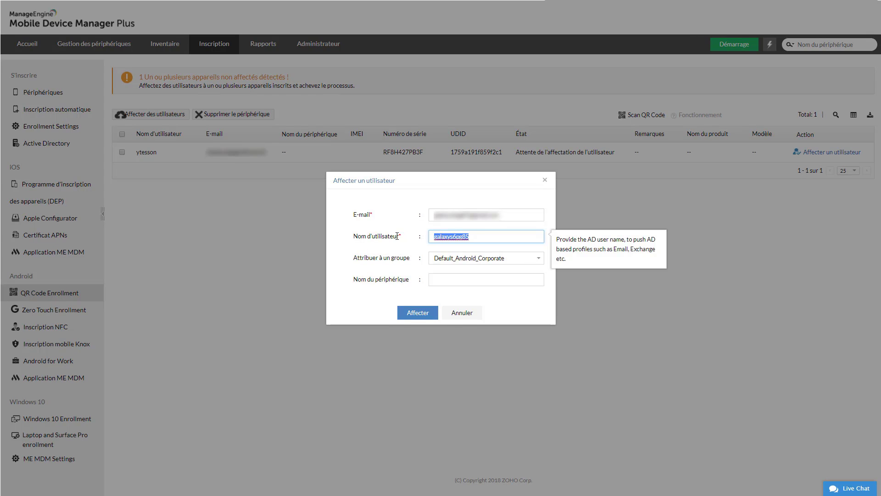
left_click(449, 279)
key("ctrl+v")
left_click(503, 259)
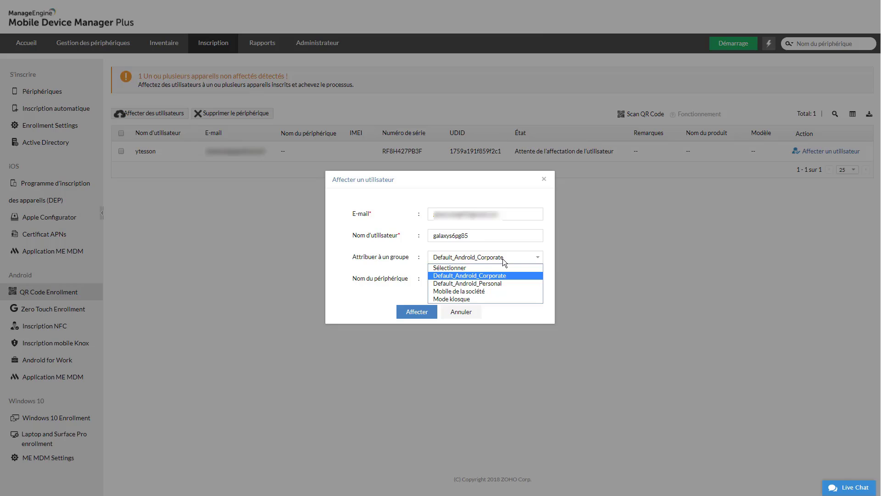
left_click(483, 291)
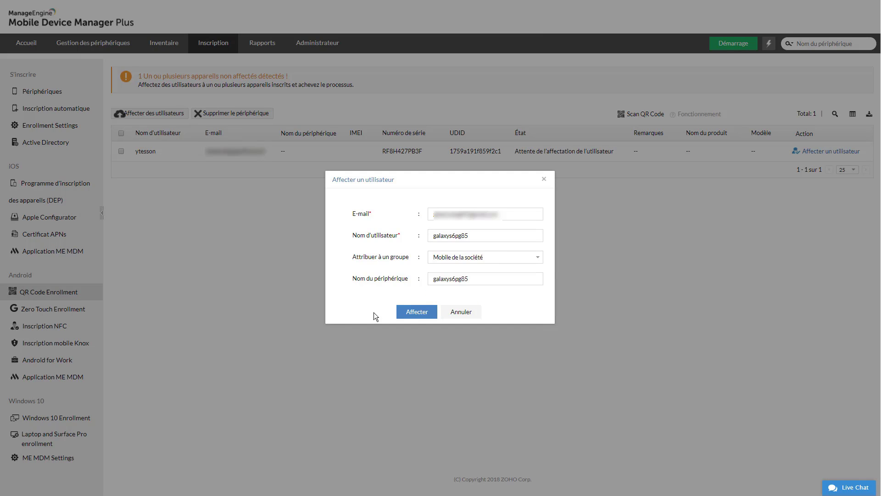
left_click(419, 316)
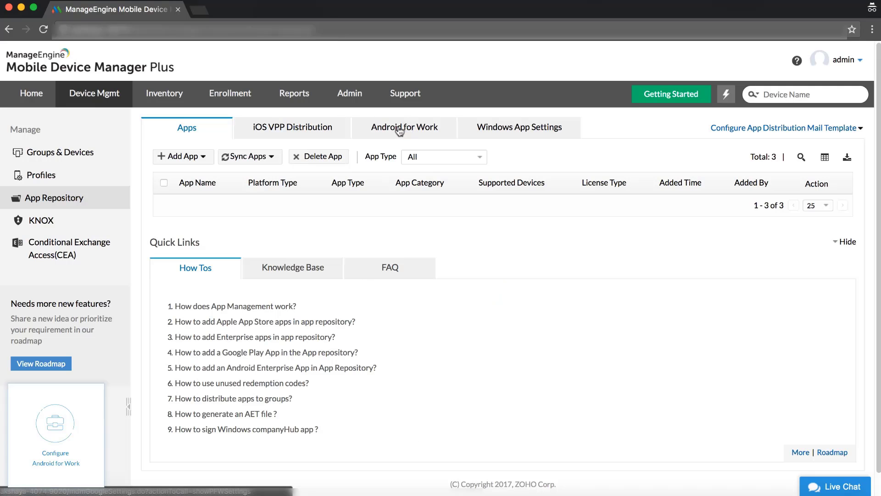
Choose Register without G Suite under Android for Work and continue to Google Play sign-up.
left_click(399, 131)
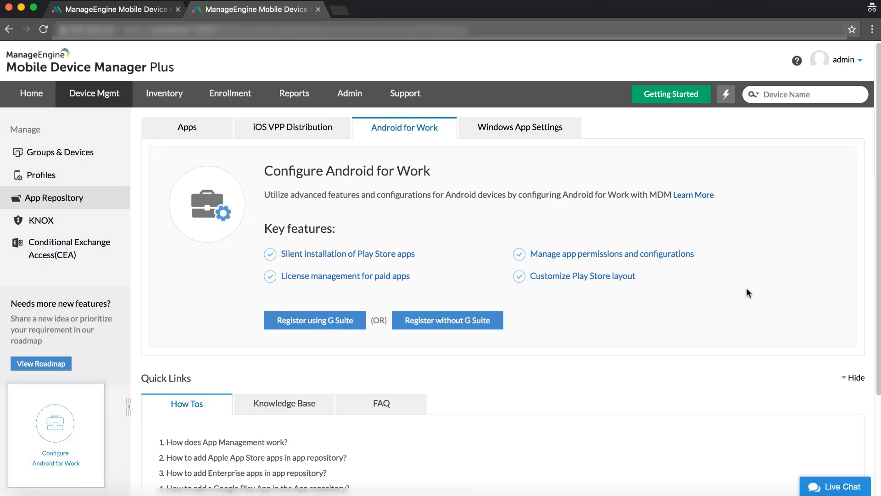
left_click(460, 325)
left_click(297, 233)
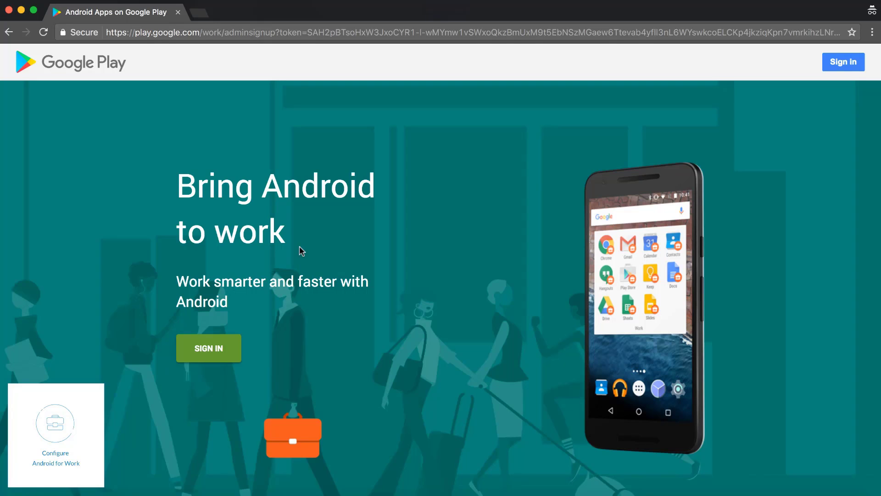
Sign in to Google with the organization's account e-mail and password.
left_click(213, 349)
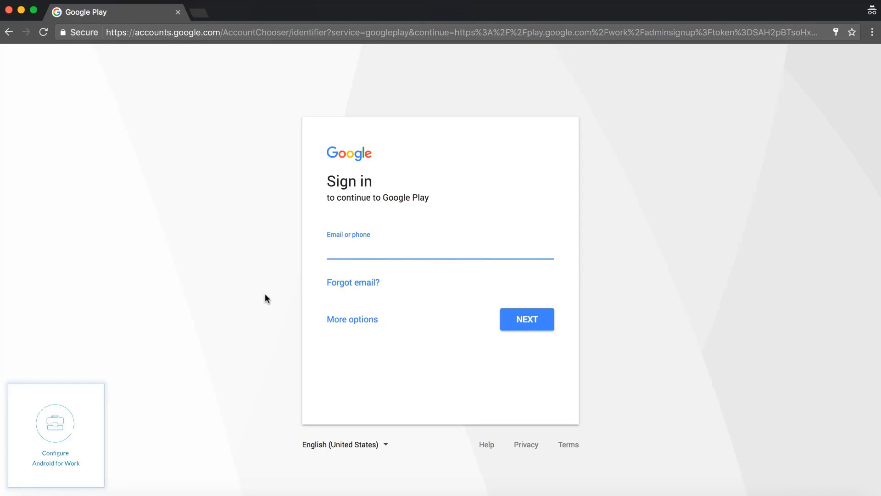
left_click(530, 321)
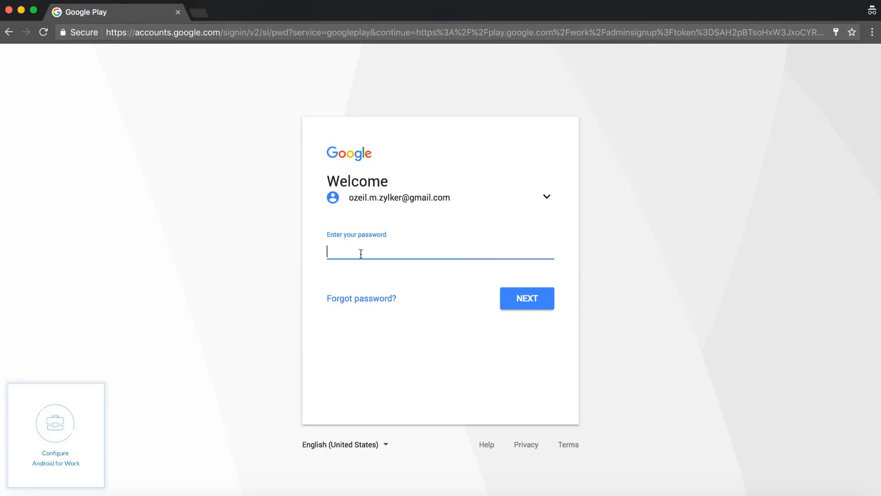
type("********")
left_click(523, 294)
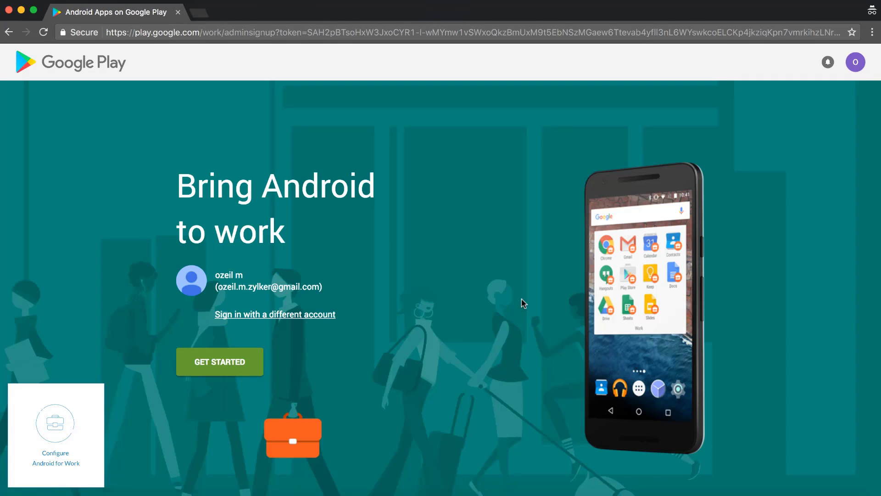
Register organization zylker in managed Google Play, accepting the agreement, and complete registration.
left_click(221, 359)
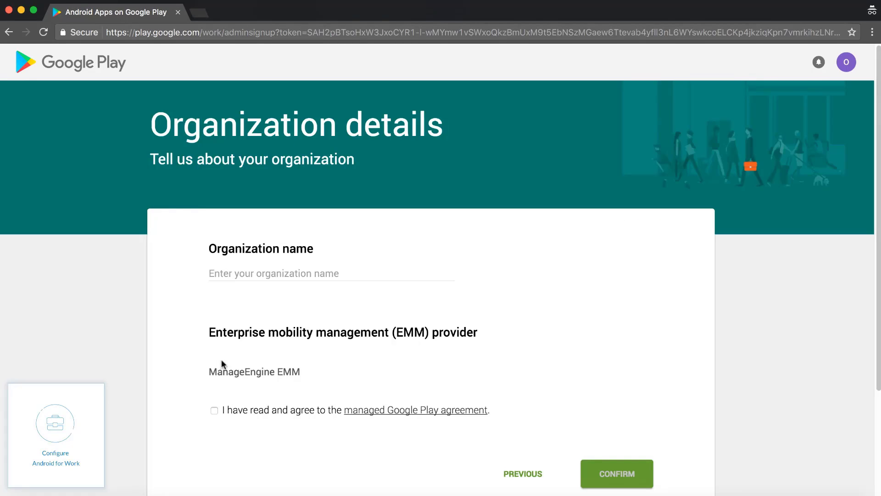
left_click(243, 273)
type("zylker")
scroll(457, 264, "down", 3)
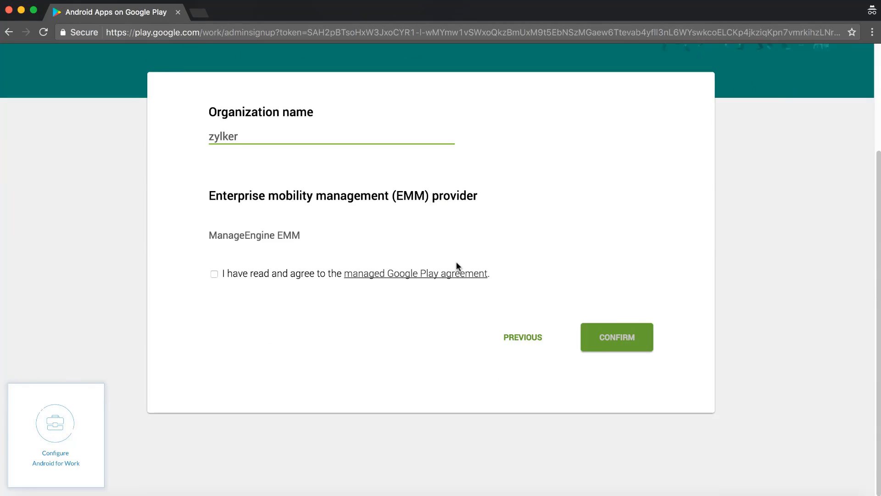
left_click(213, 272)
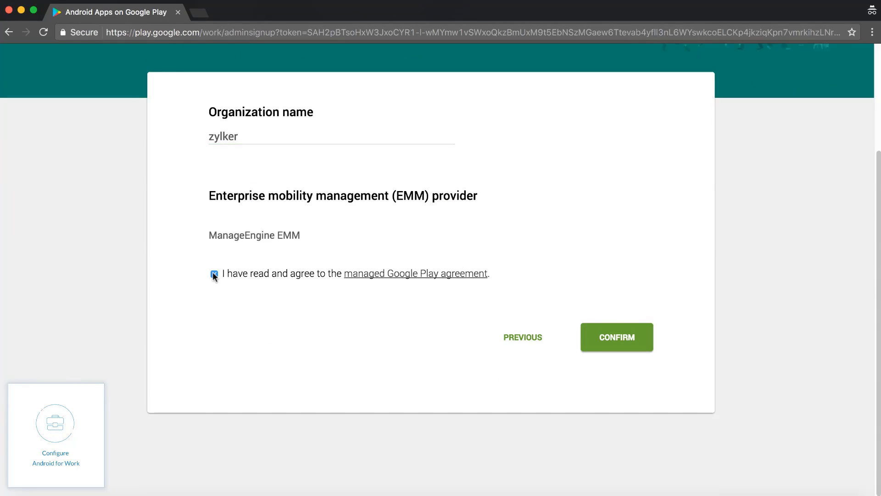
left_click(618, 338)
left_click(442, 160)
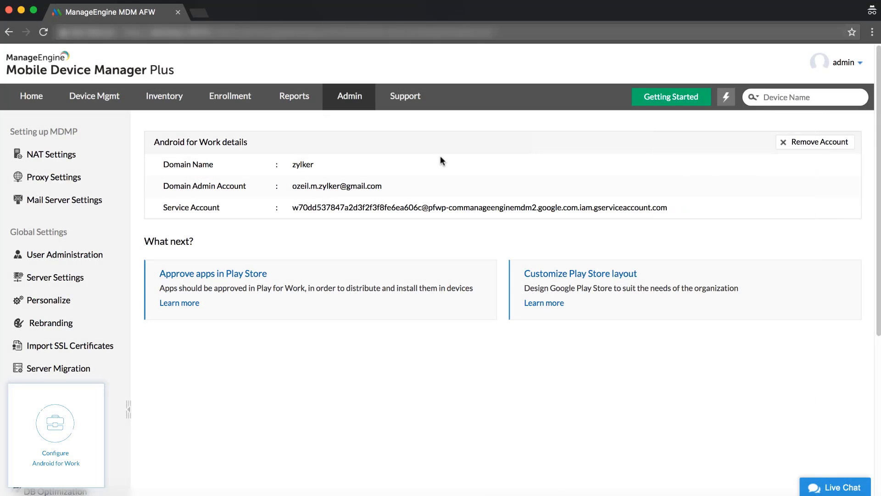
Open managed Google Play in a new tab, check the signed-in account, and search zoho crm.
left_click(199, 14)
type("https://play.google.com/work")
key("Return")
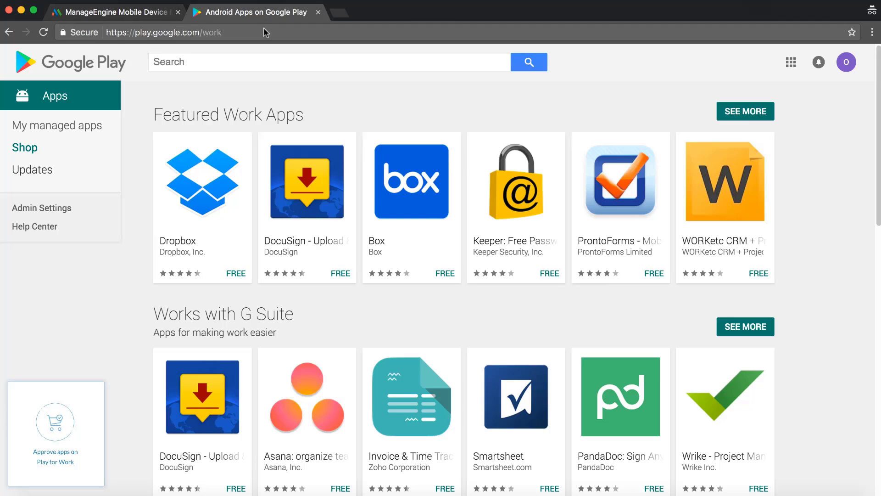
left_click(846, 62)
left_click_drag(749, 105, 841, 102)
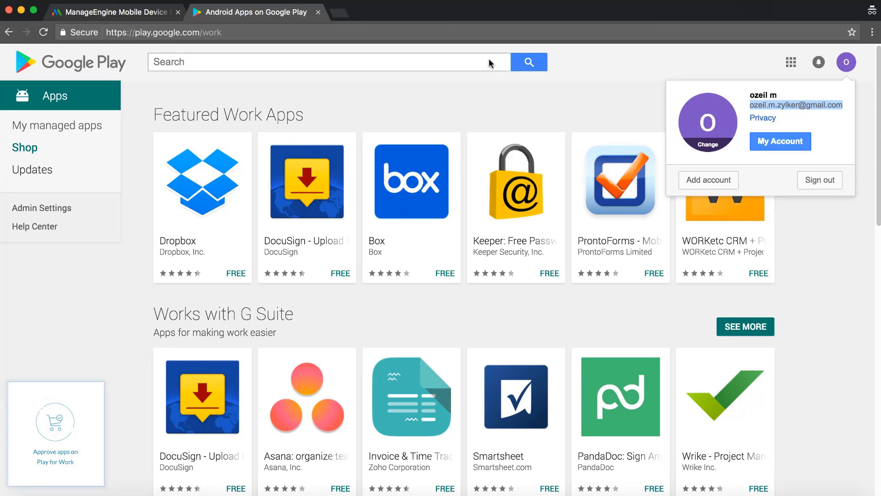
left_click(244, 62)
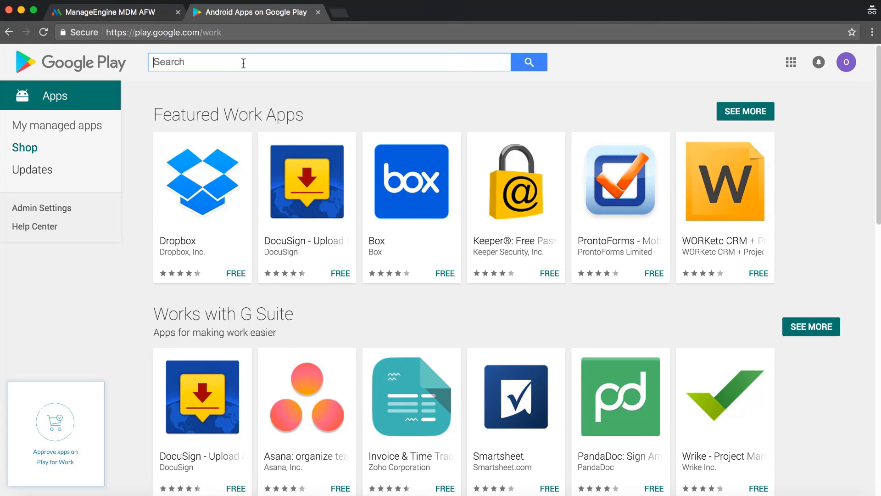
type("zoho crm")
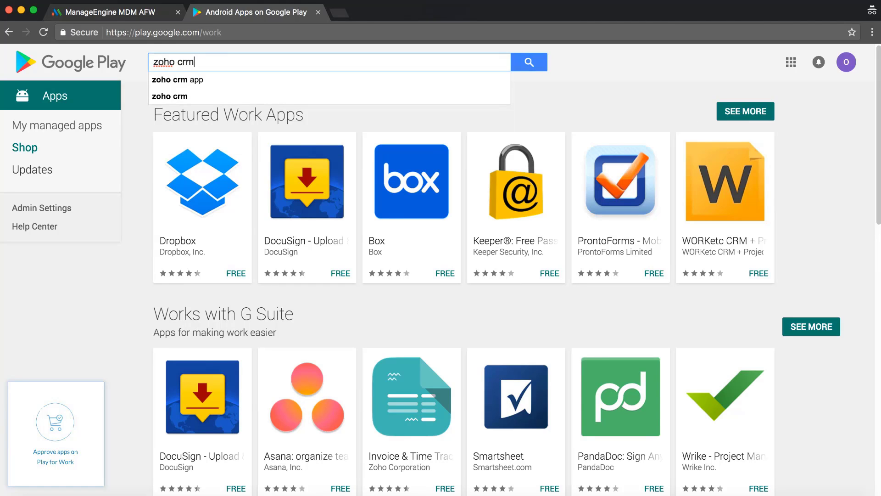
key("Return")
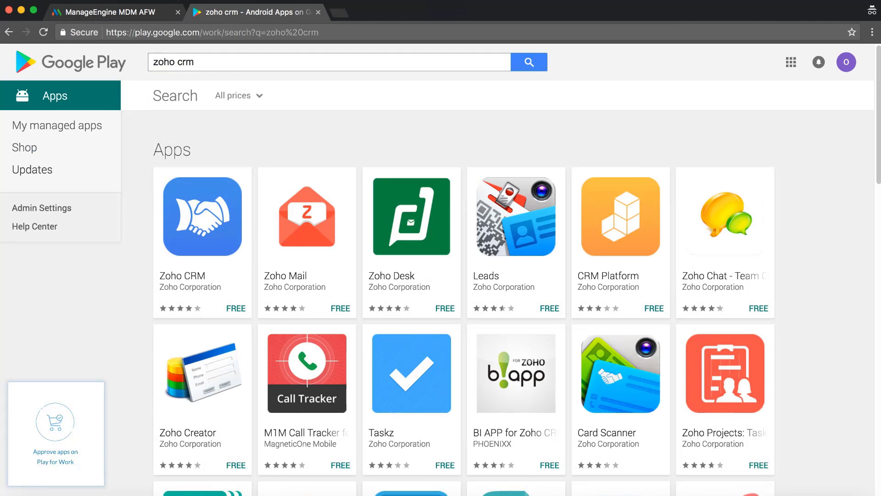
Approve Zoho CRM and its permissions, set to Keep approved on new permission requests, and save.
left_click(211, 213)
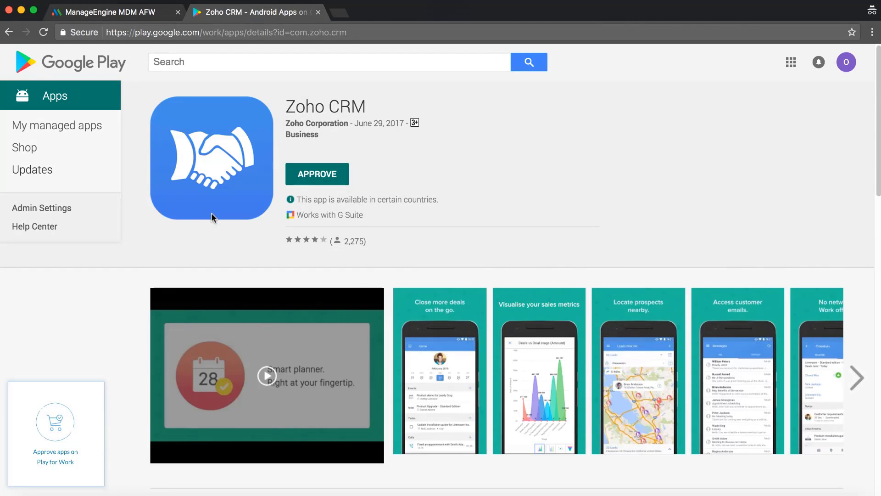
left_click(317, 176)
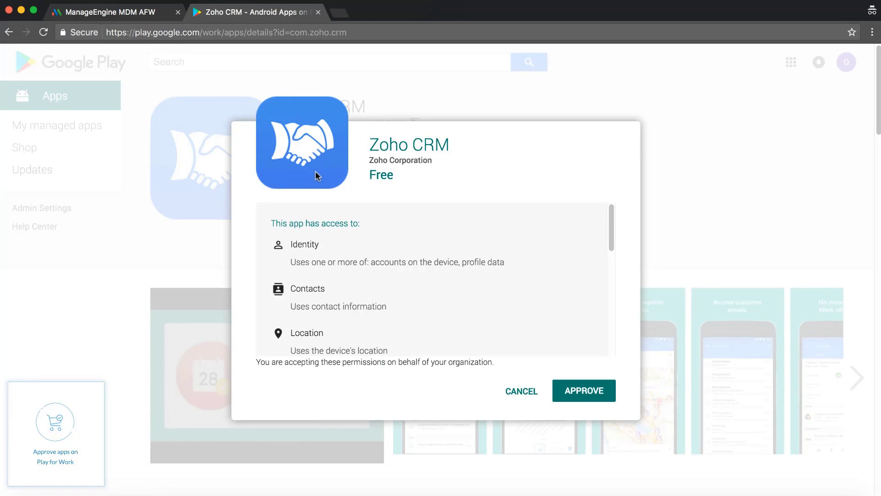
left_click(582, 386)
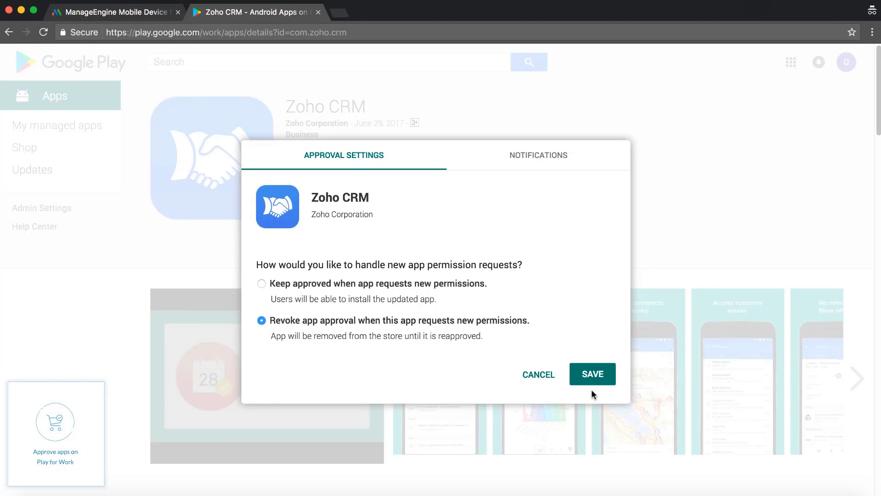
left_click(262, 284)
left_click(592, 376)
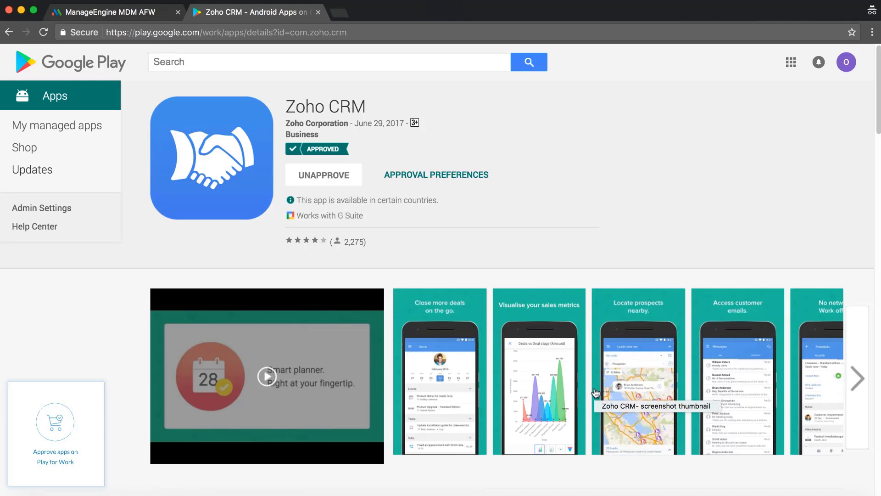
left_click(113, 15)
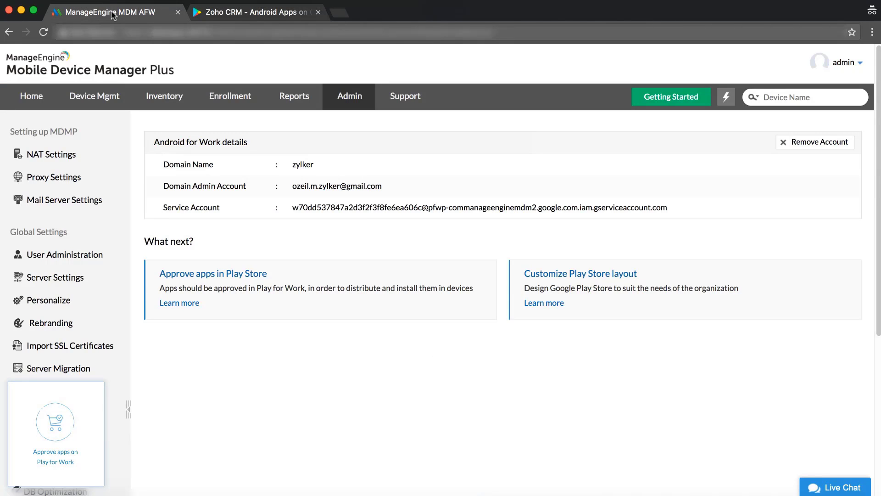
Sync Play Store Apps in the App Repository and confirm Zoho CRM is now listed.
left_click(94, 97)
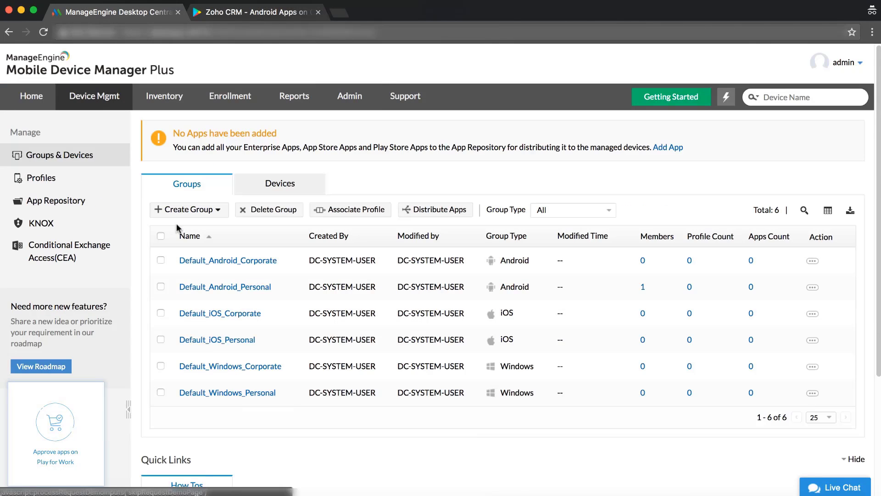
left_click(72, 204)
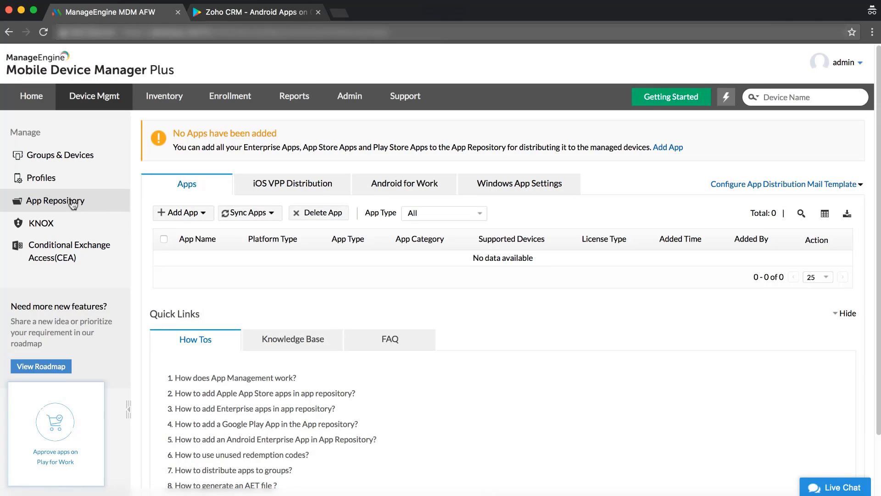
left_click(247, 213)
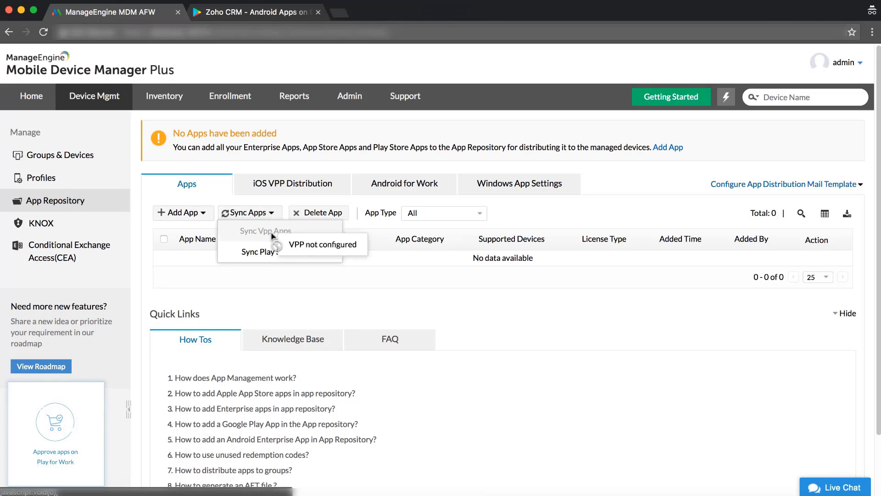
left_click(276, 256)
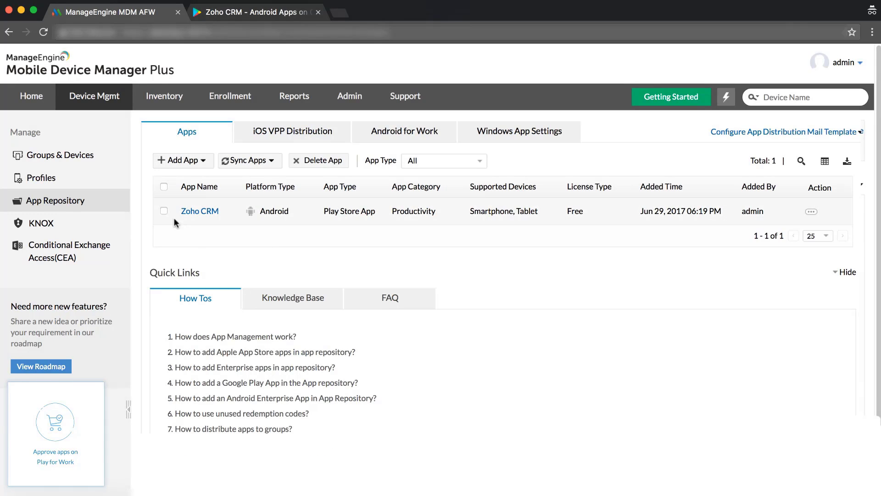
left_click_drag(180, 211, 223, 208)
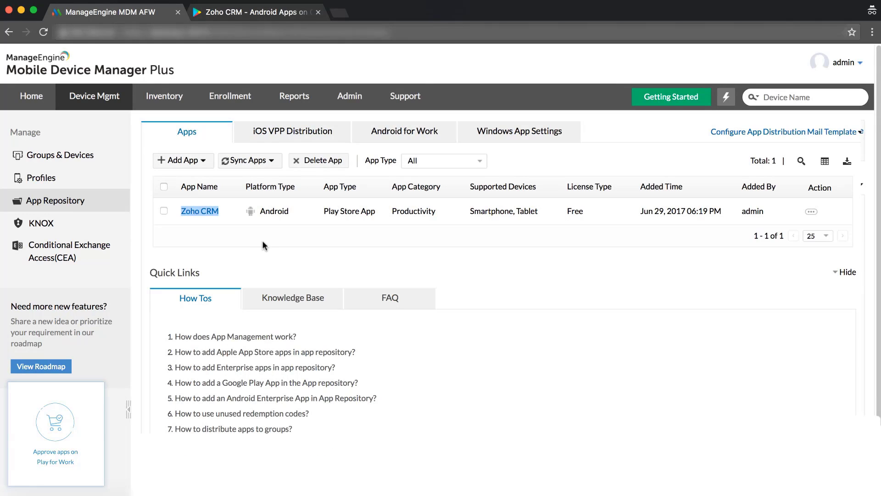
Distribute Zoho CRM as a force-installed app to the enrolled Android phone from the Devices list.
left_click(103, 96)
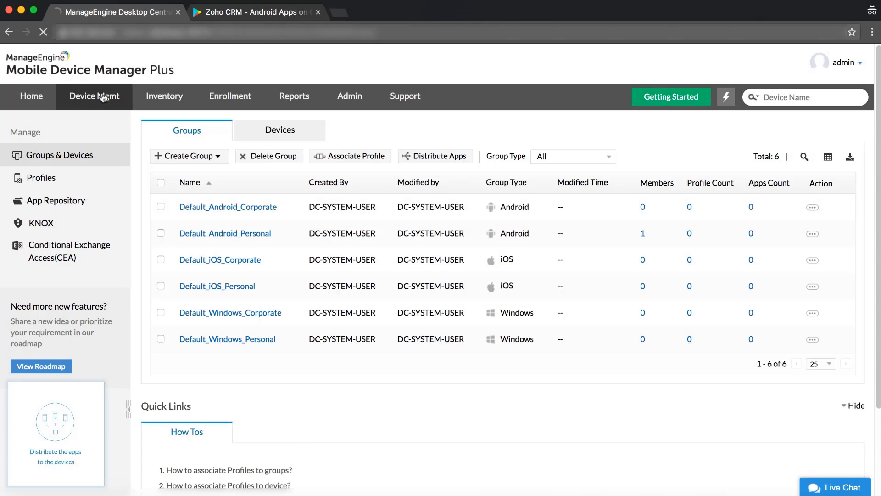
left_click(288, 130)
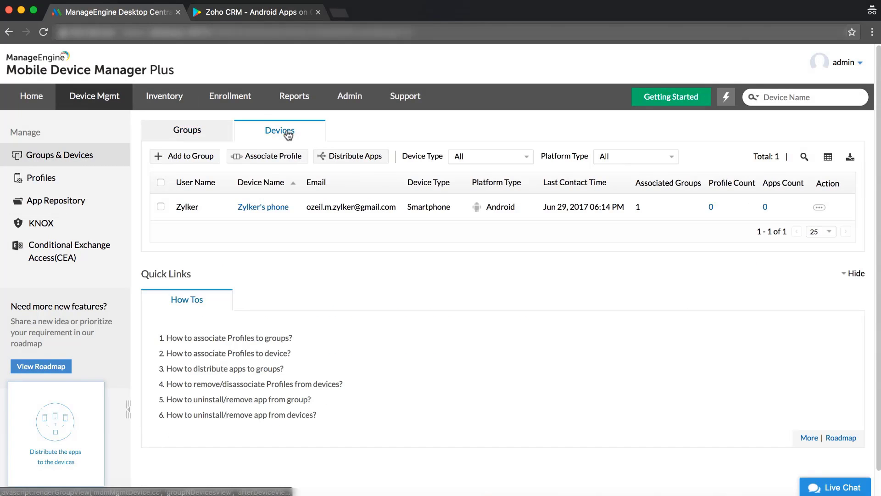
left_click(161, 207)
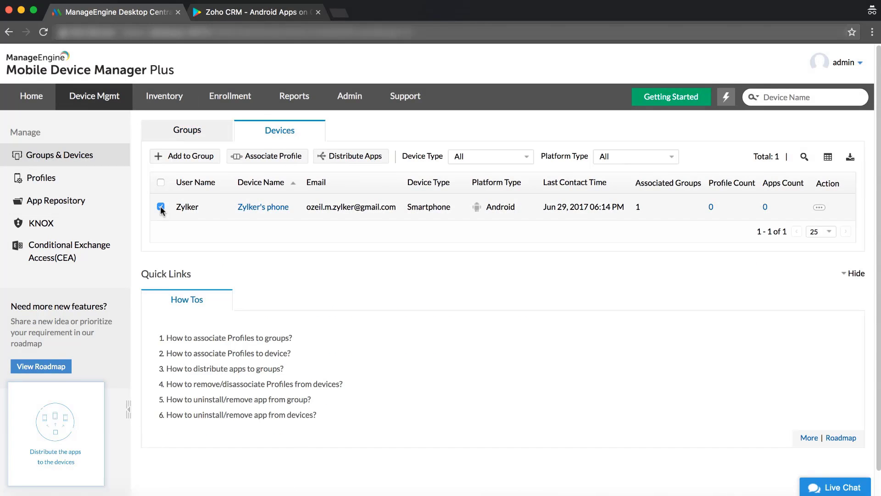
left_click(356, 157)
left_click(346, 180)
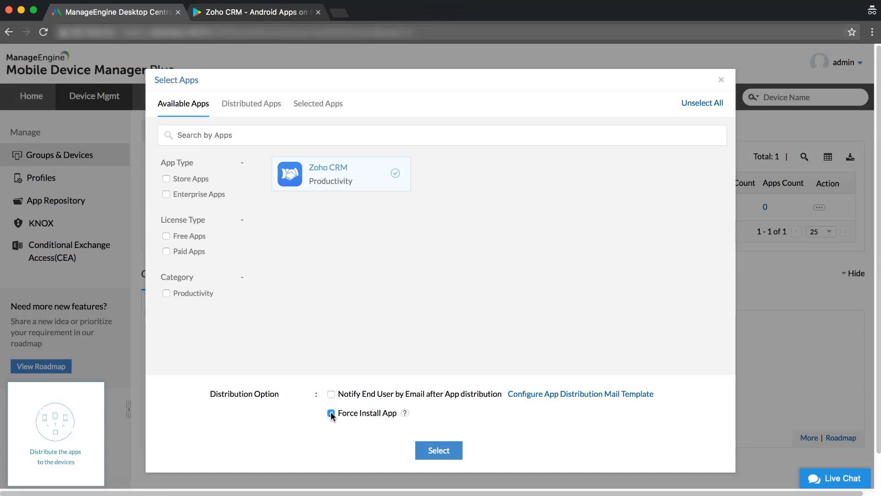
left_click(439, 450)
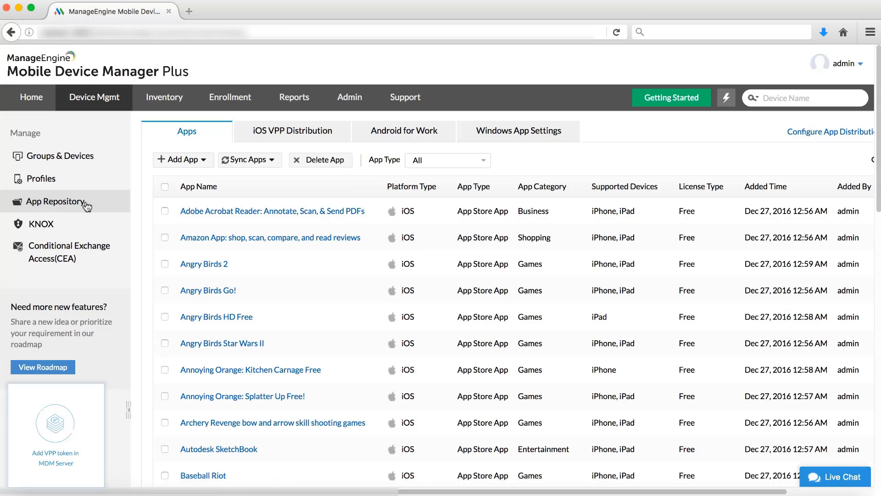
From the iOS VPP Distribution tab, choose Configure Now and follow the Apple VPP Portal link.
left_click(275, 132)
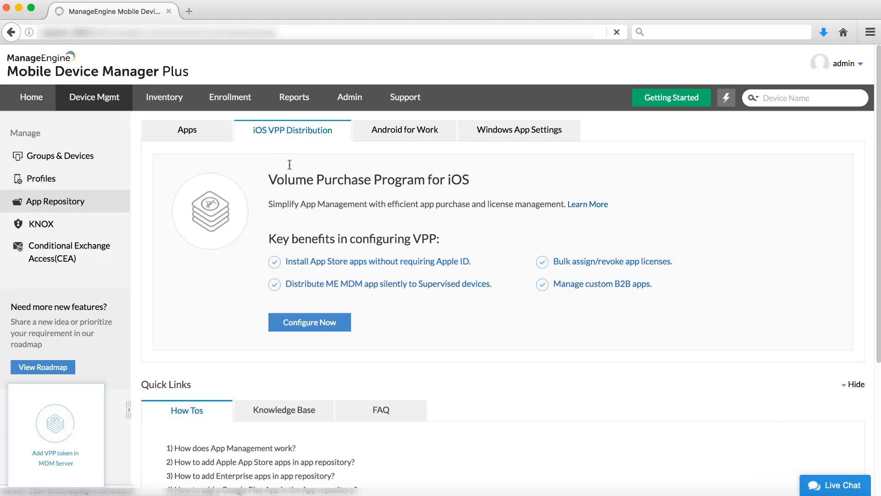
left_click(328, 324)
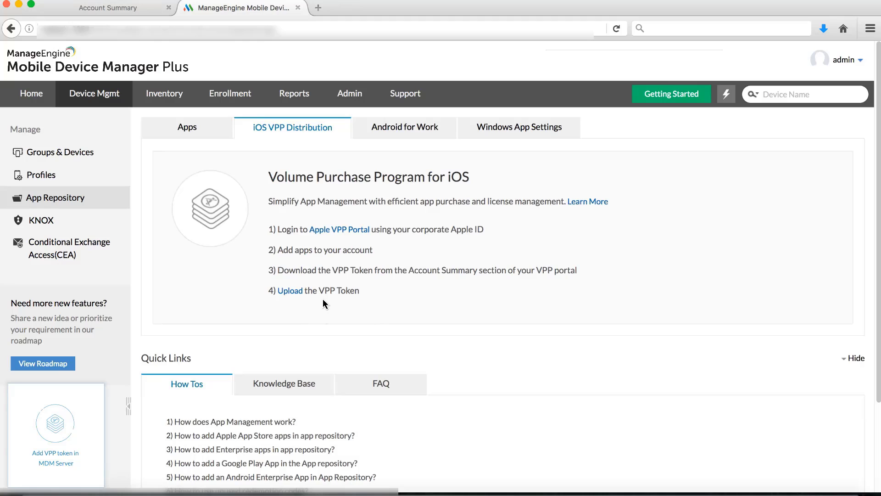
left_click(332, 230)
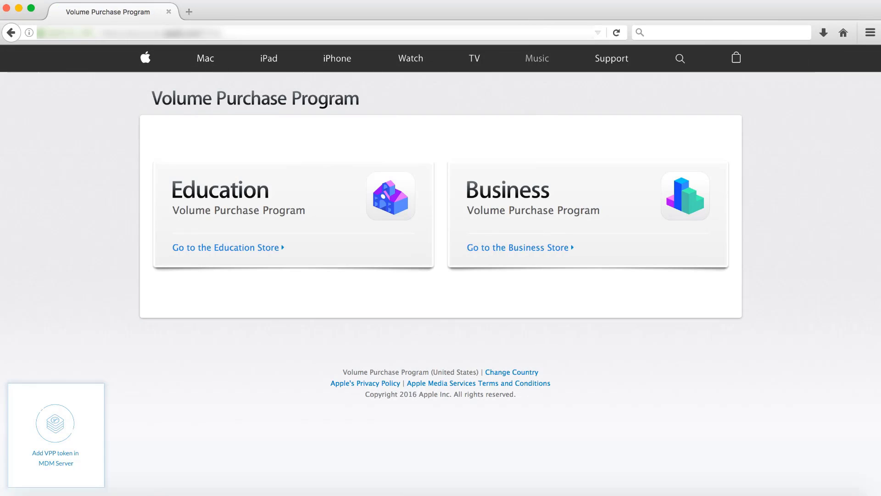
Sign in to Apple's Business store and save the VPP token from Account Summary.
left_click(520, 251)
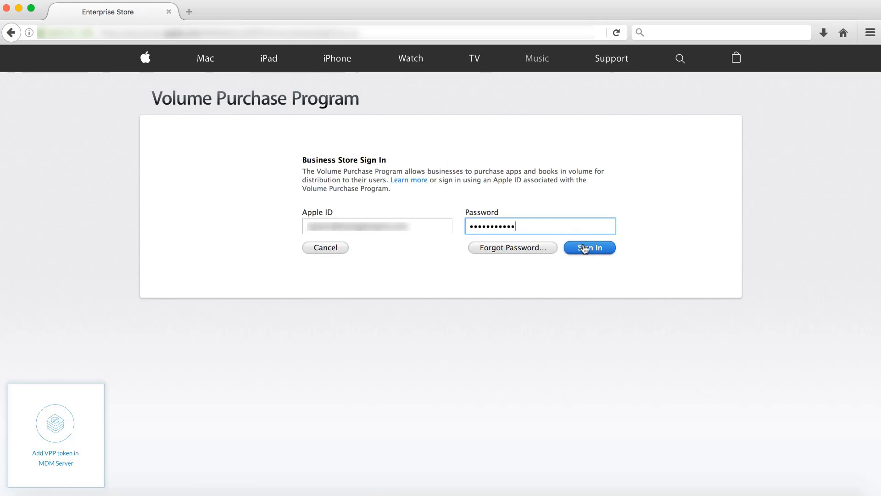
left_click(584, 248)
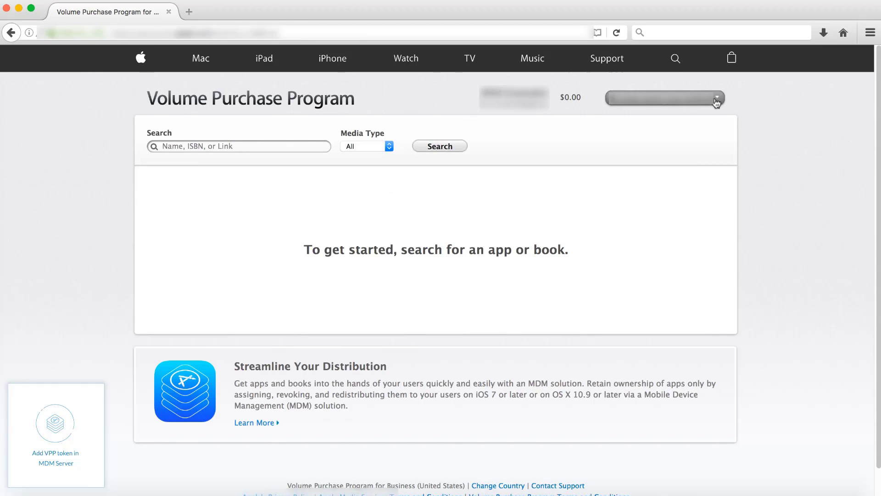
left_click(717, 97)
left_click(705, 114)
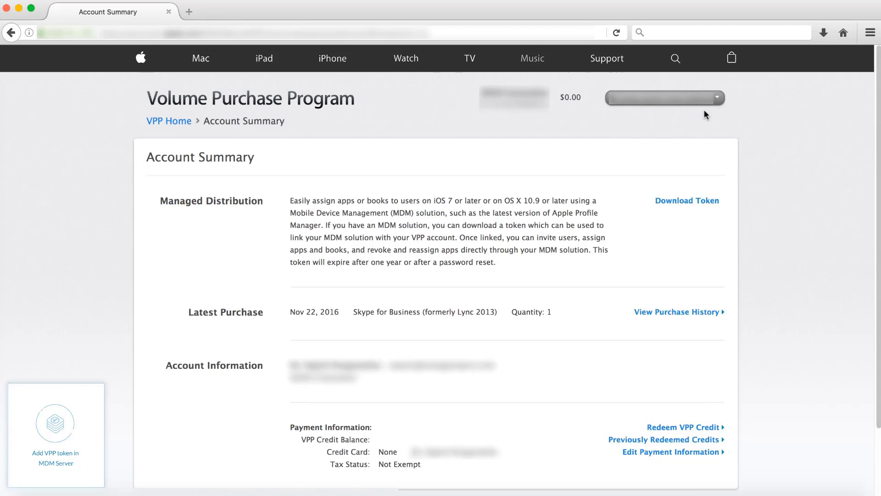
left_click(711, 203)
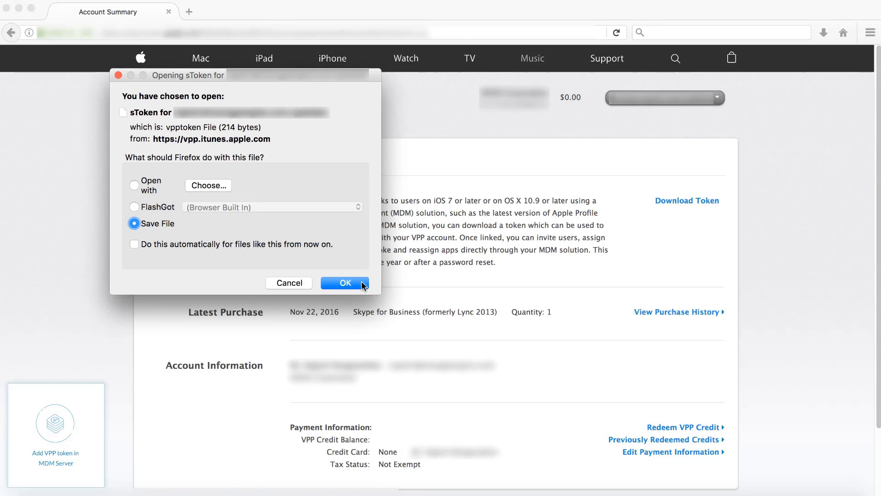
left_click(345, 283)
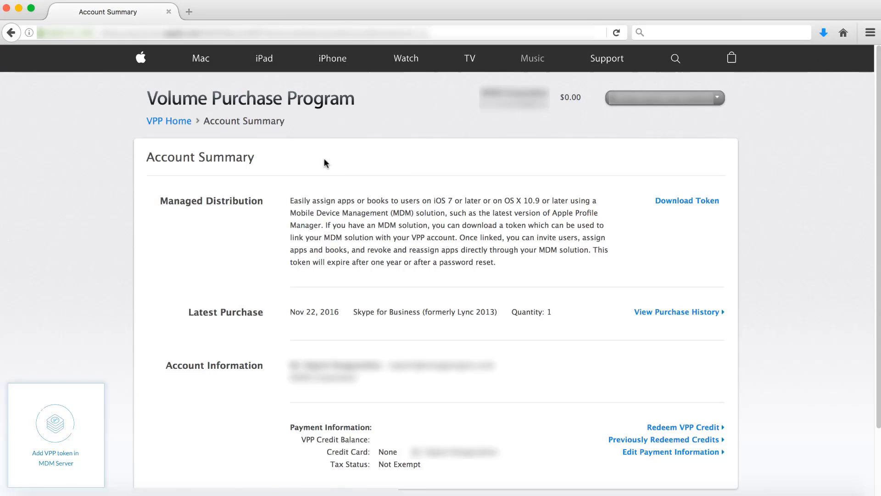
left_click(189, 11)
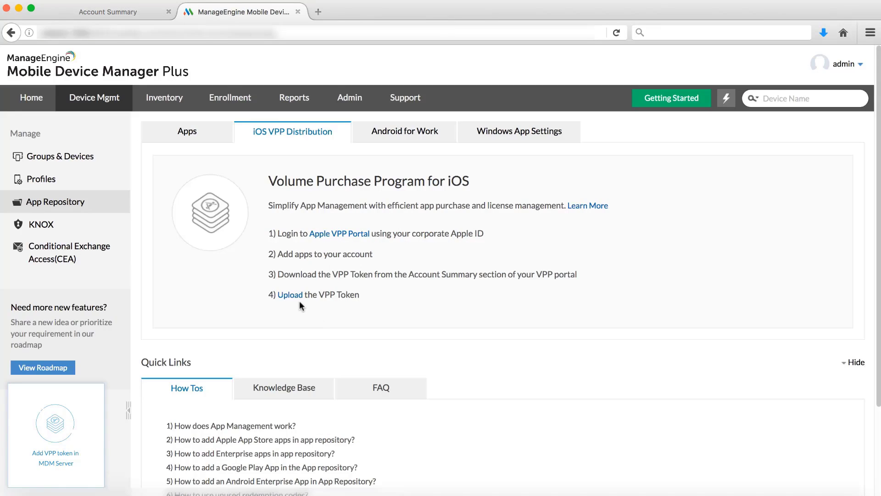
Upload the sToken file, choose Without Apple ID, add a token-expiry notification e-mail, and save.
left_click(296, 296)
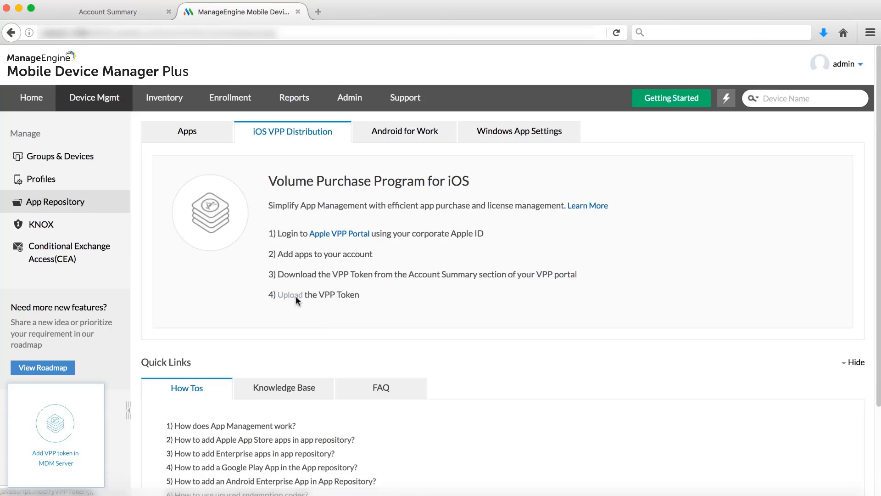
left_click(477, 214)
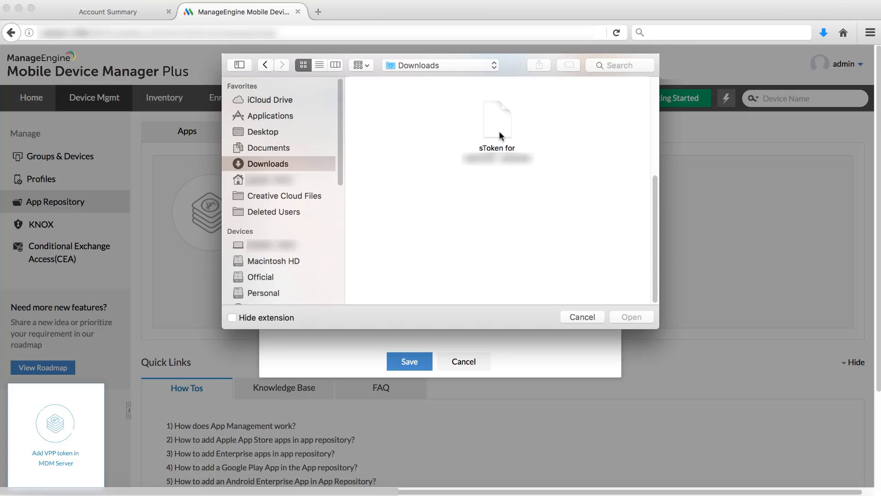
double_click(495, 114)
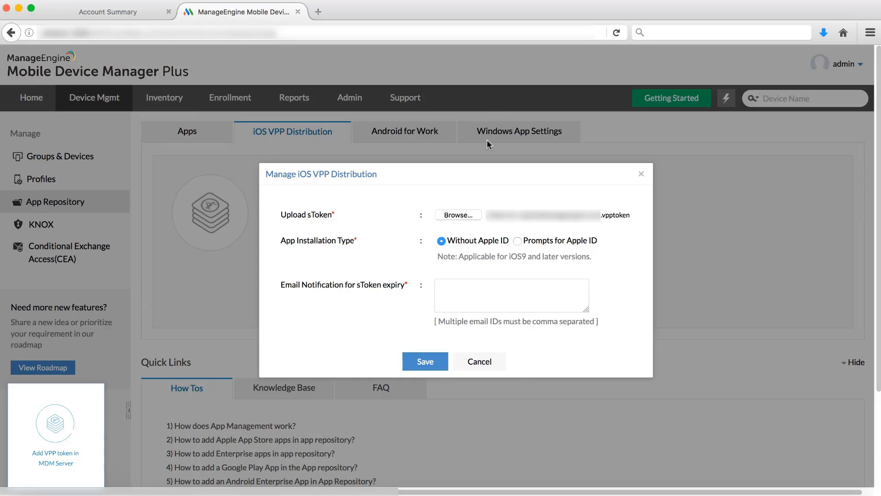
left_click(441, 242)
left_click(460, 289)
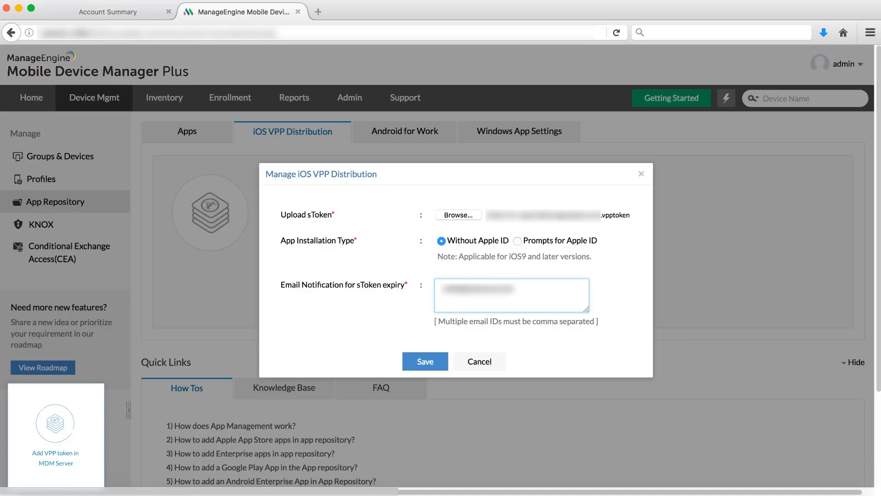
left_click(438, 364)
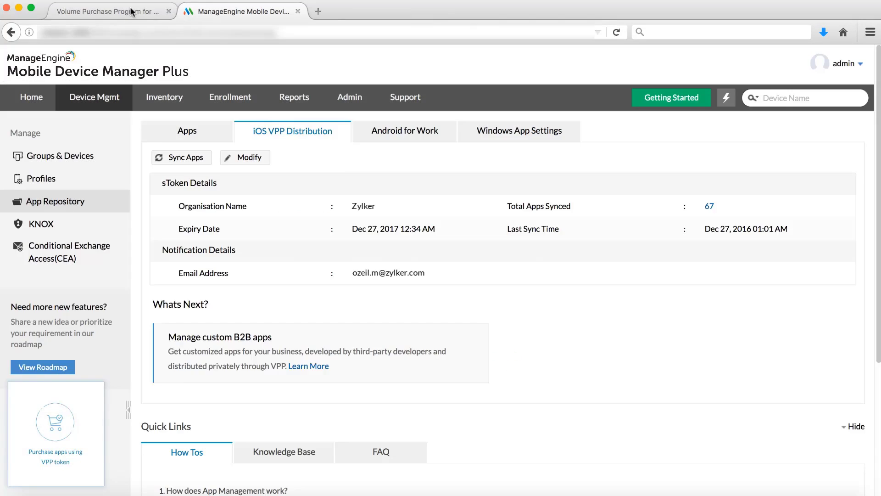
Search the VPP store for 'zoho crm' and open Zoho CRM's purchase page, noting its Device-Assignable note.
left_click(132, 13)
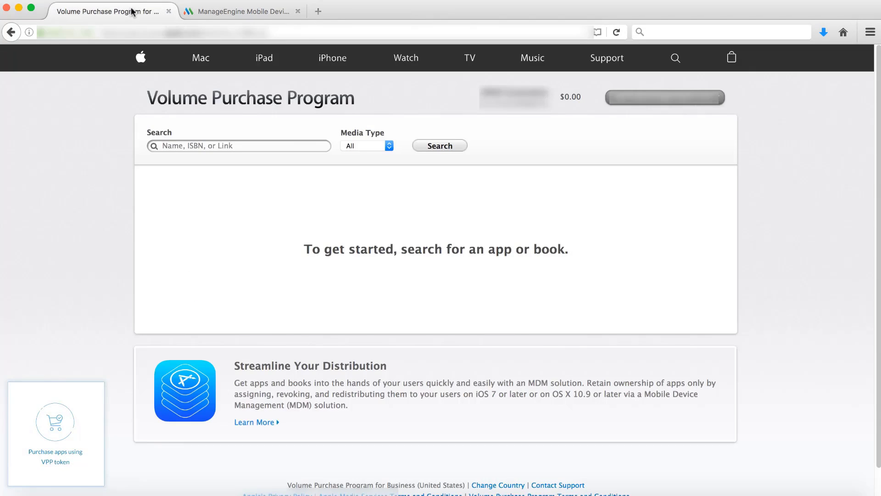
left_click(232, 146)
type("zoho crm")
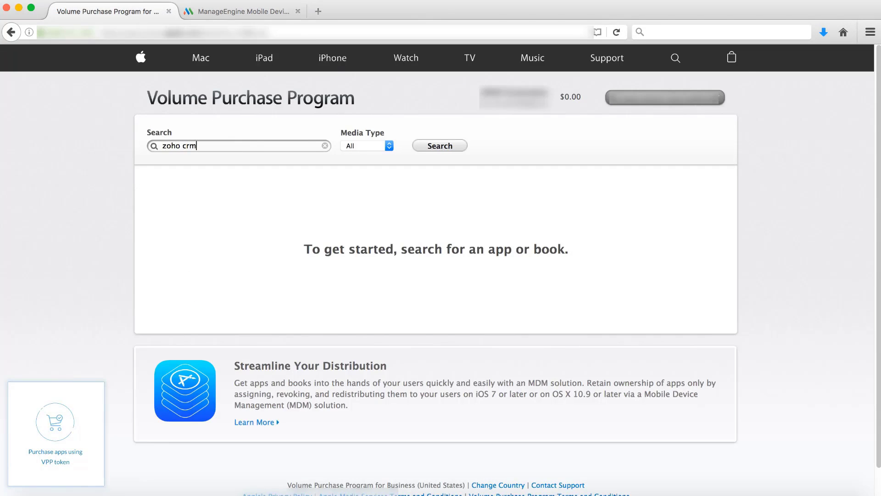
key("Return")
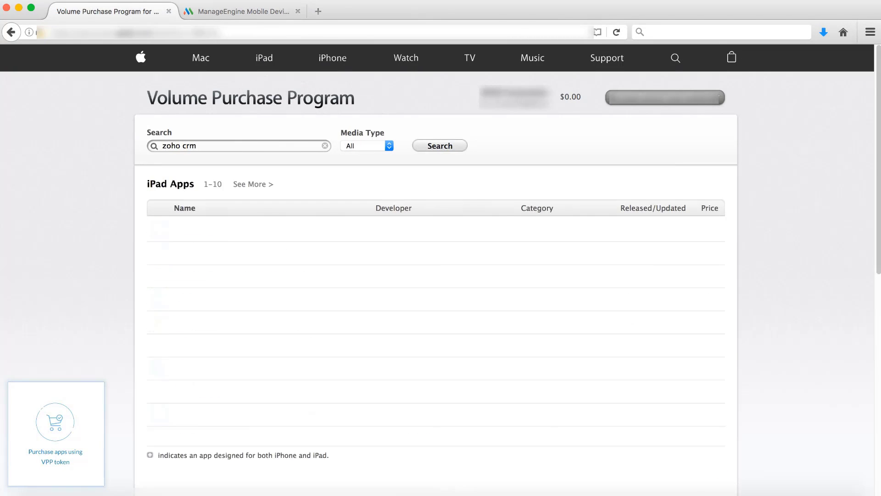
left_click(197, 229)
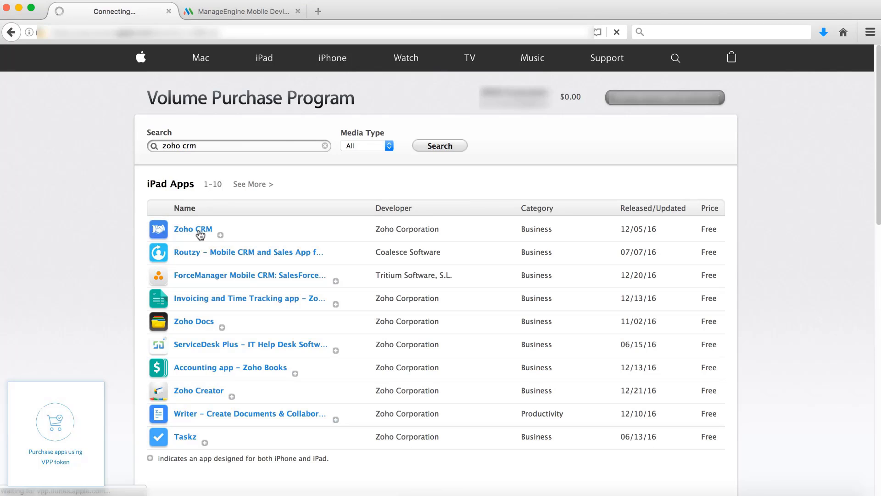
scroll(84, 254, "down", 1)
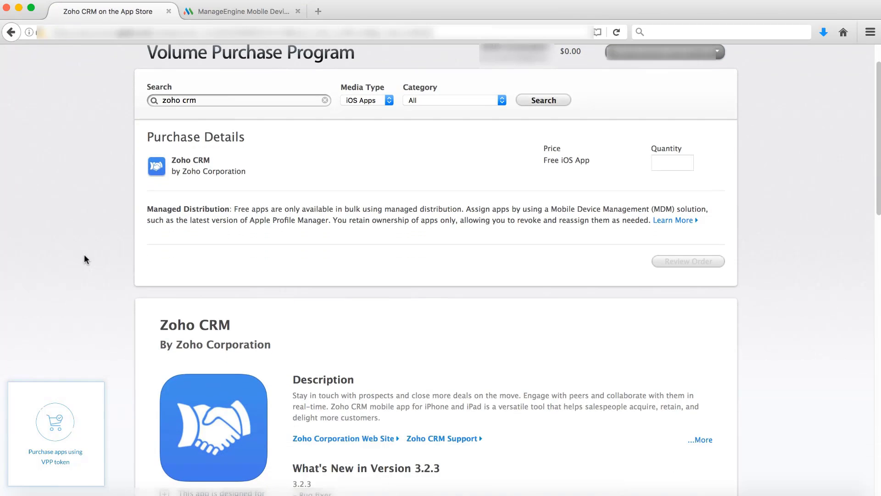
scroll(84, 255, "up", 2)
scroll(84, 256, "down", 10)
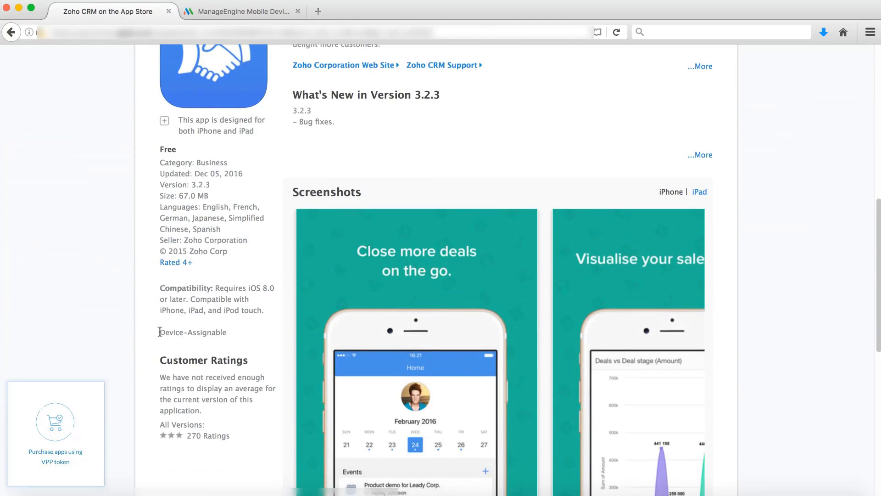
left_click_drag(158, 332, 231, 336)
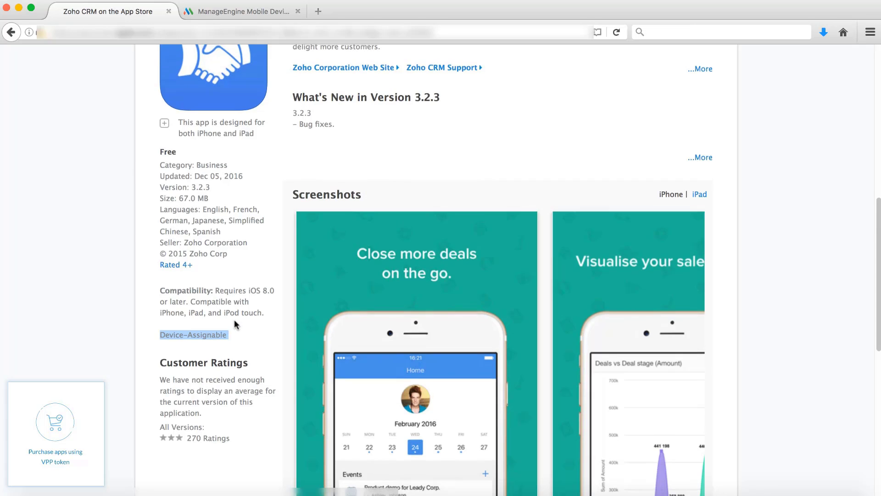
scroll(234, 318, "up", 10)
Review and place an order for 10 Zoho CRM licences.
left_click(663, 206)
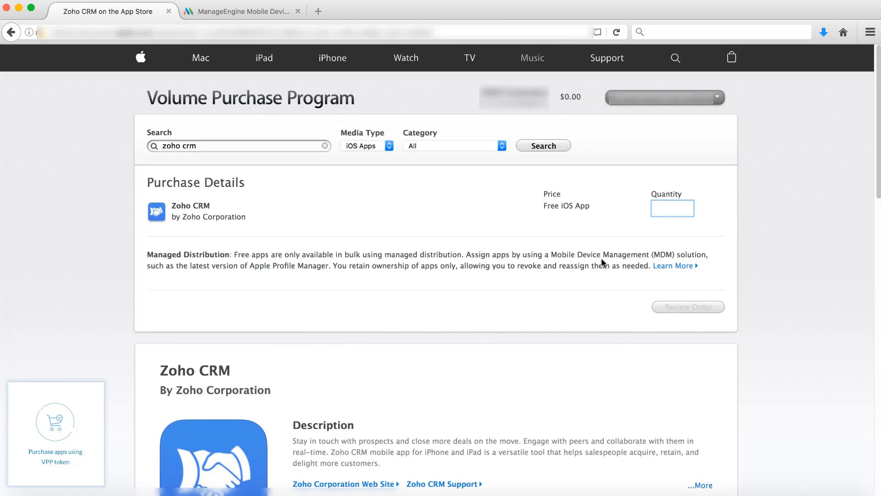
type("10")
left_click(709, 310)
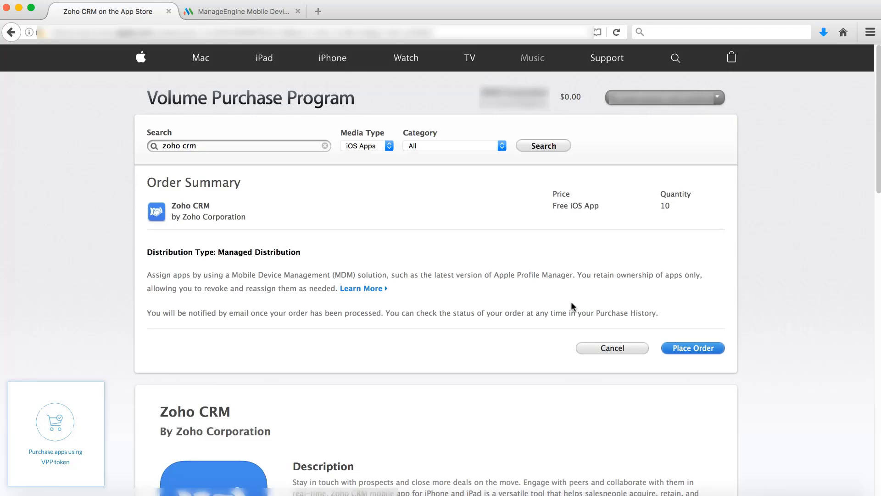
left_click(717, 352)
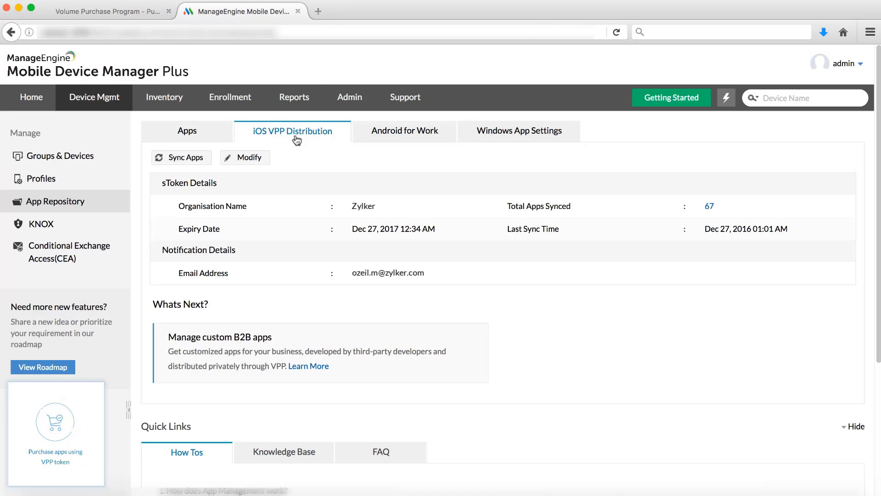
Sync VPP apps and inspect Zoho CRM's details: 10 licences, installable without Apple ID.
left_click(208, 162)
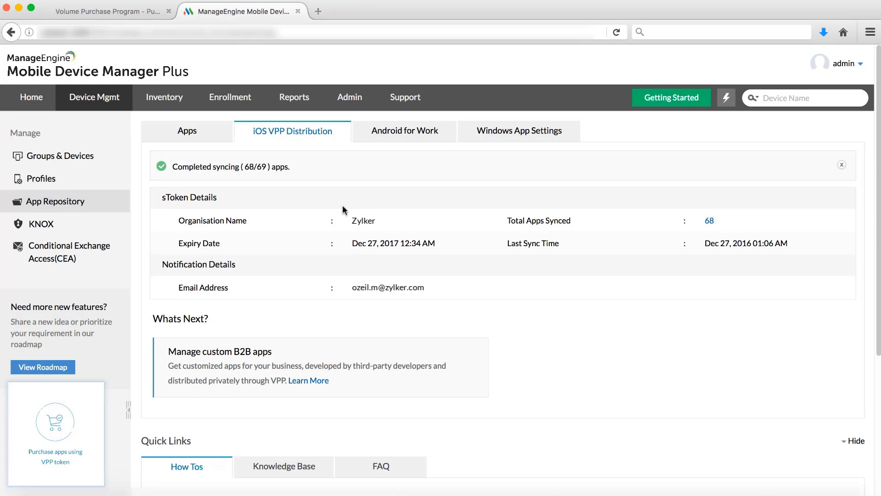
left_click(188, 131)
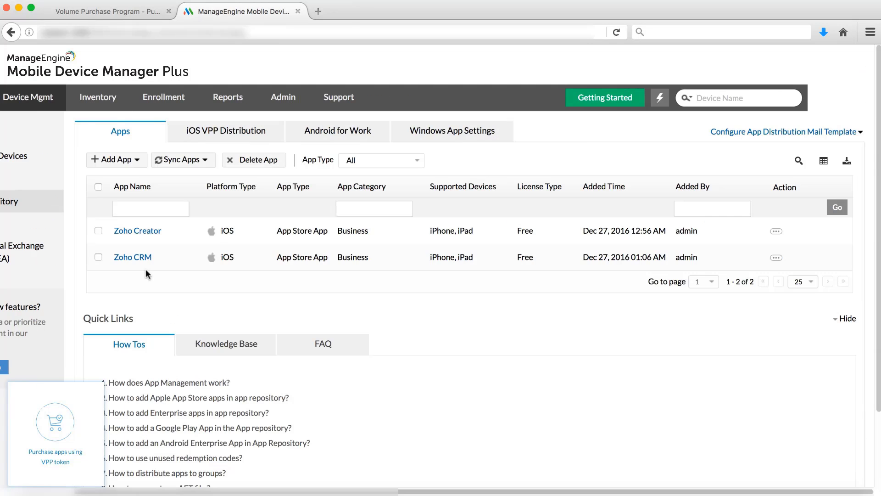
left_click(143, 259)
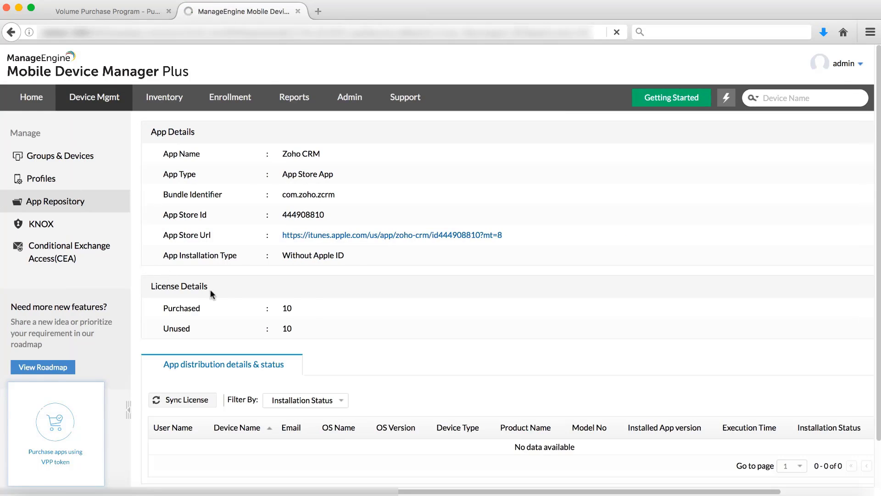
double_click(286, 308)
left_click_drag(282, 255, 331, 254)
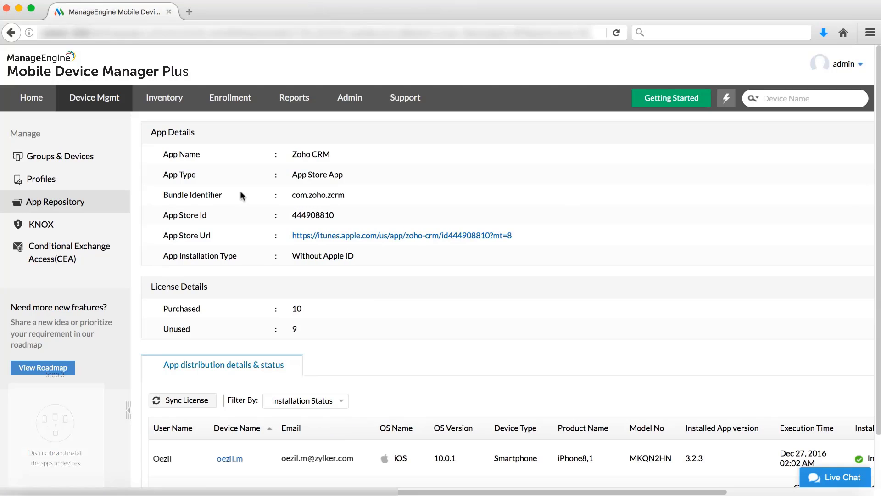
left_click(84, 158)
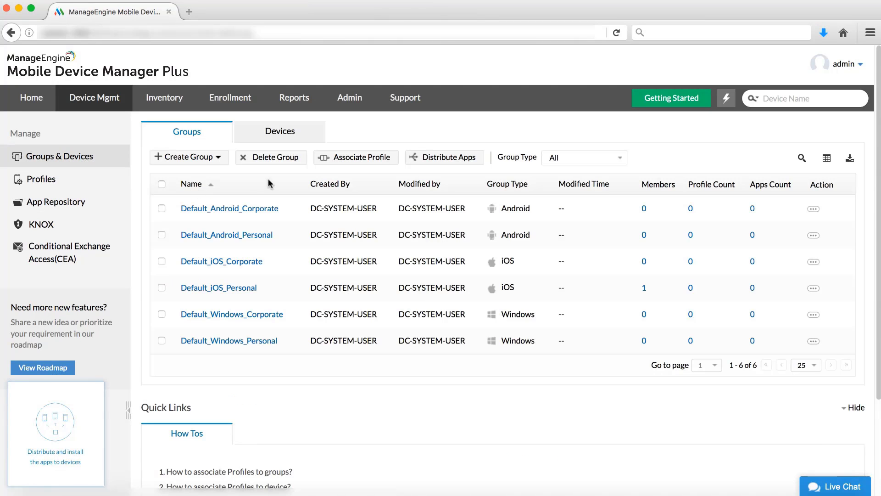
Distribute Zoho CRM to the enrolled iPhone with Force Install on and user notification off.
left_click(281, 132)
left_click(277, 210)
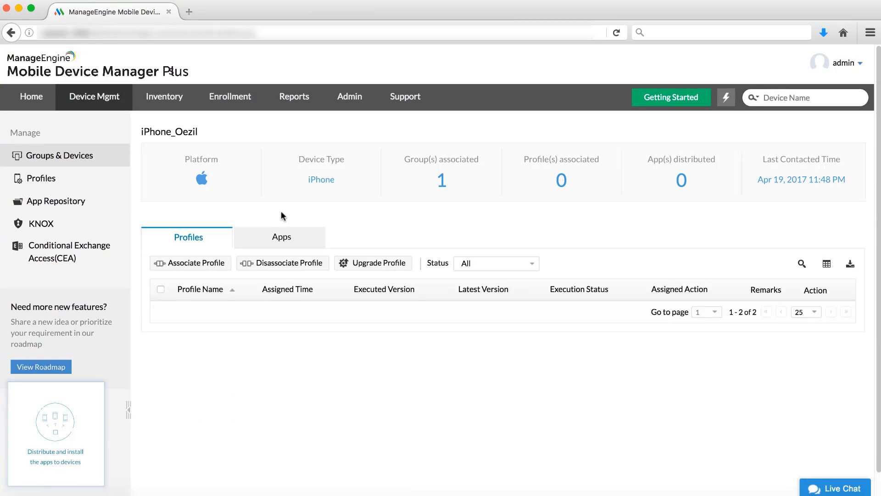
left_click(283, 244)
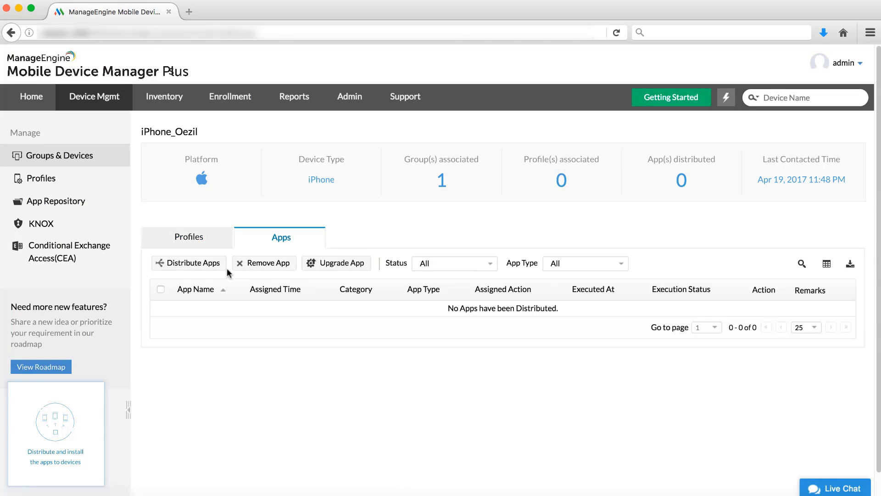
left_click(201, 265)
type("crm")
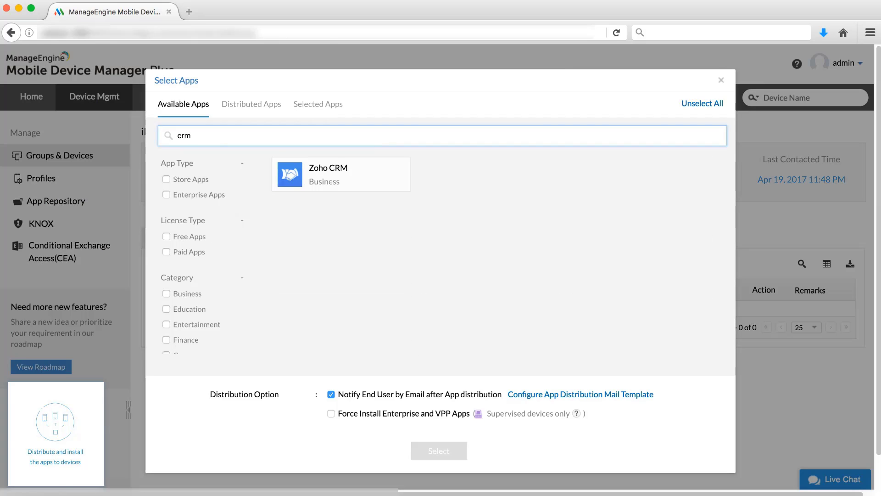
left_click(390, 172)
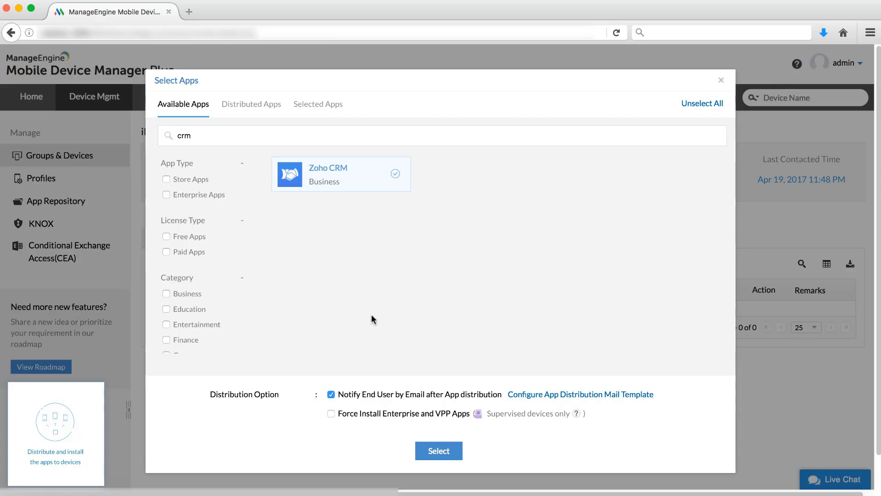
left_click(331, 394)
left_click(331, 413)
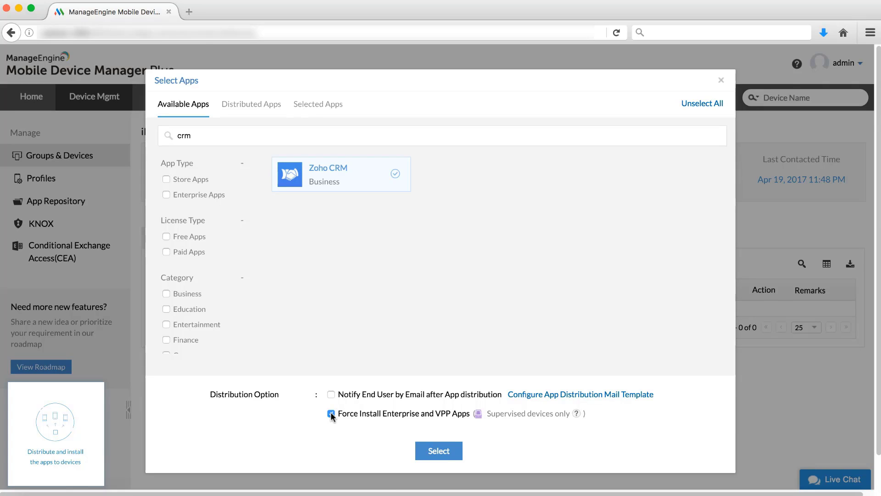
left_click(443, 450)
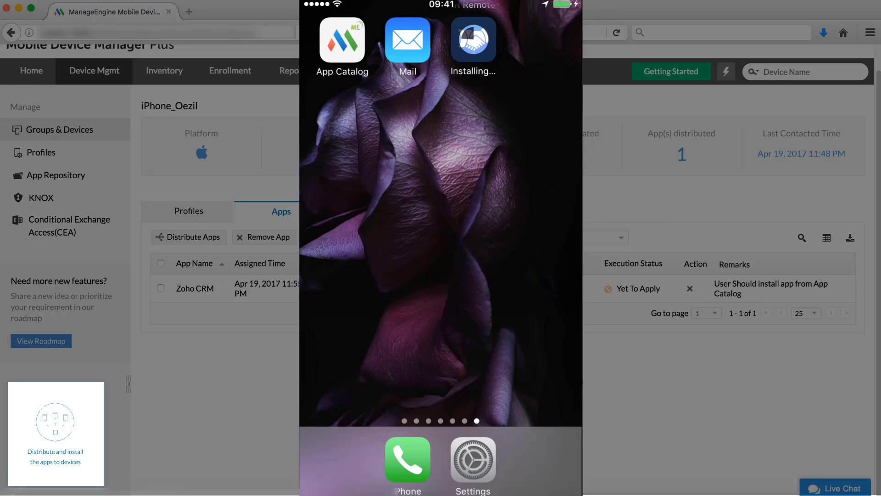
left_click(281, 221)
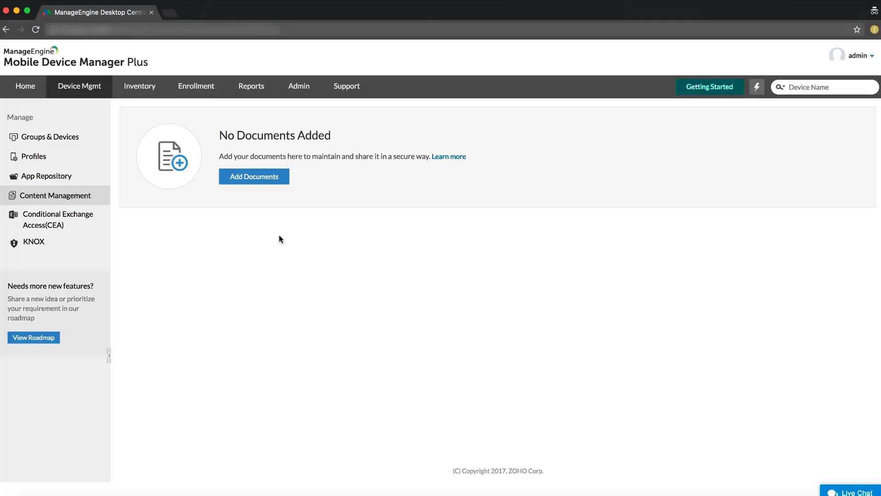
Upload the Payslip, Finance, Investment and help files from the DOCUMENTS folder.
left_click(265, 180)
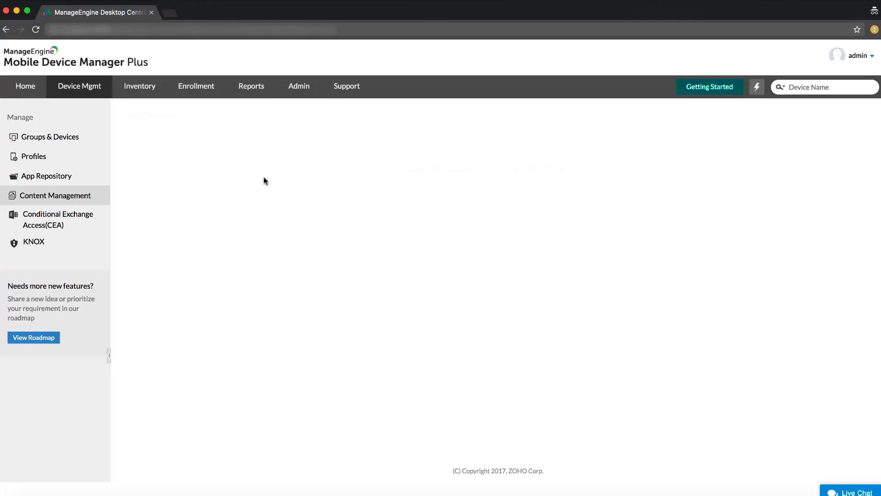
double_click(768, 85)
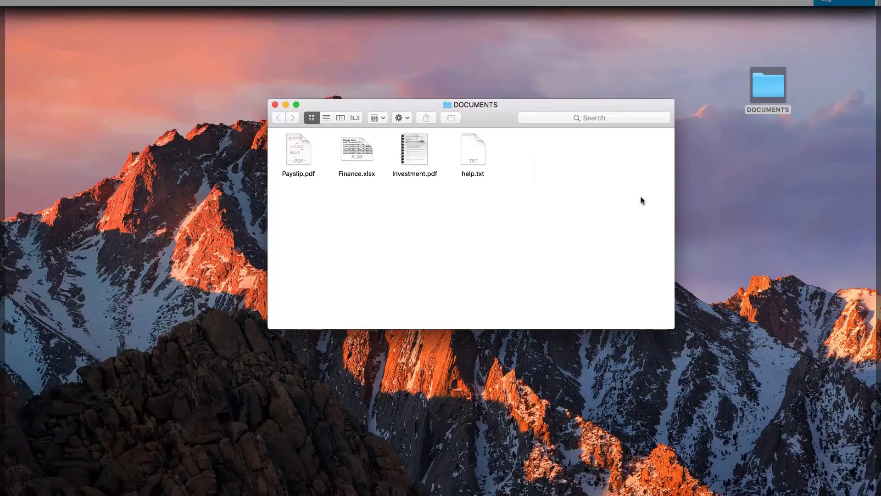
left_click_drag(568, 232, 298, 152)
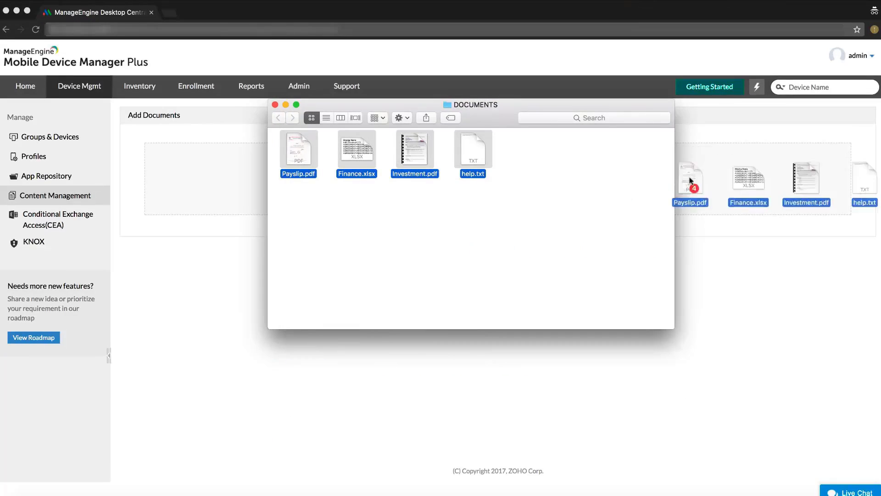
left_click_drag(689, 188, 478, 165)
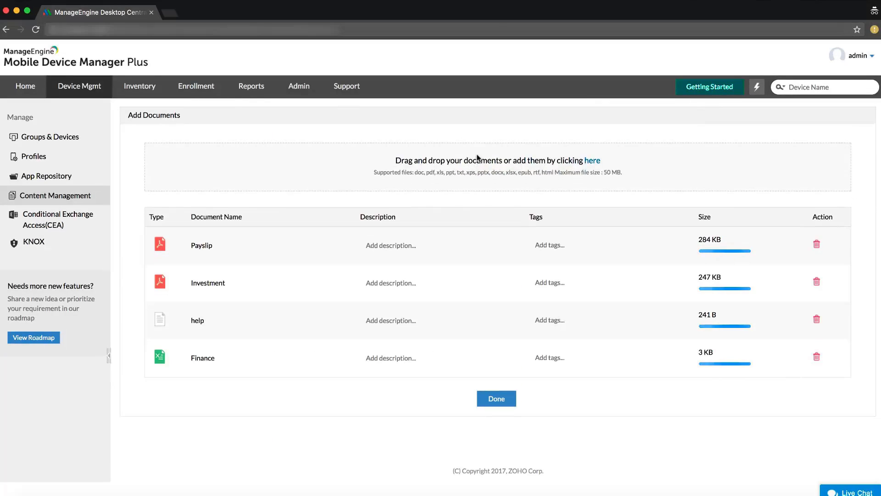
Tag the Payslip and Investment documents with a new 'Payslip' tag and finish.
left_click(545, 244)
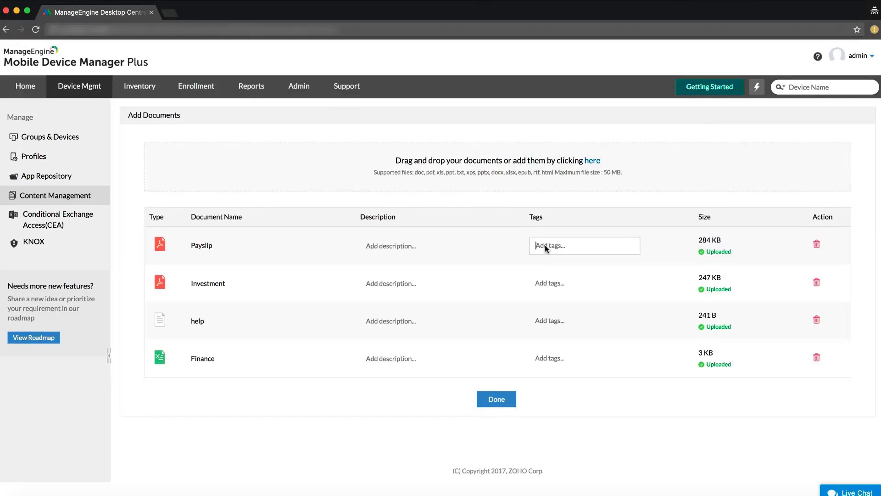
type("Payslip")
left_click(581, 264)
left_click(559, 286)
left_click(557, 302)
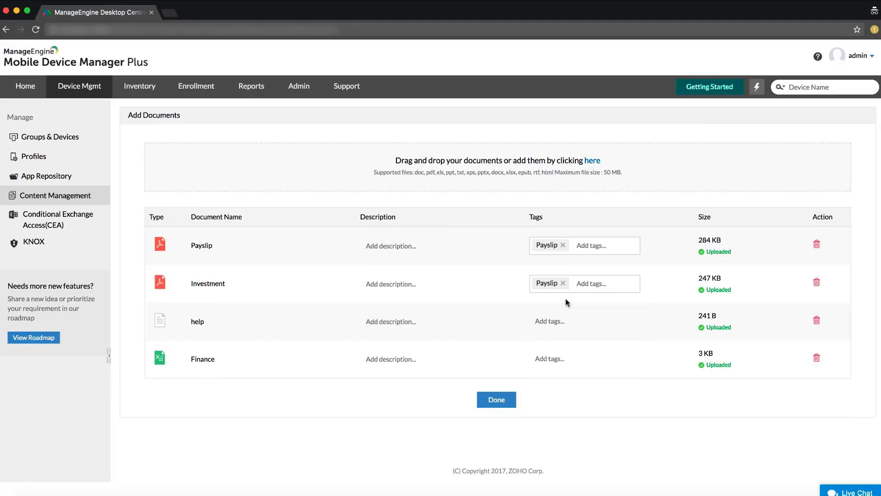
left_click(496, 399)
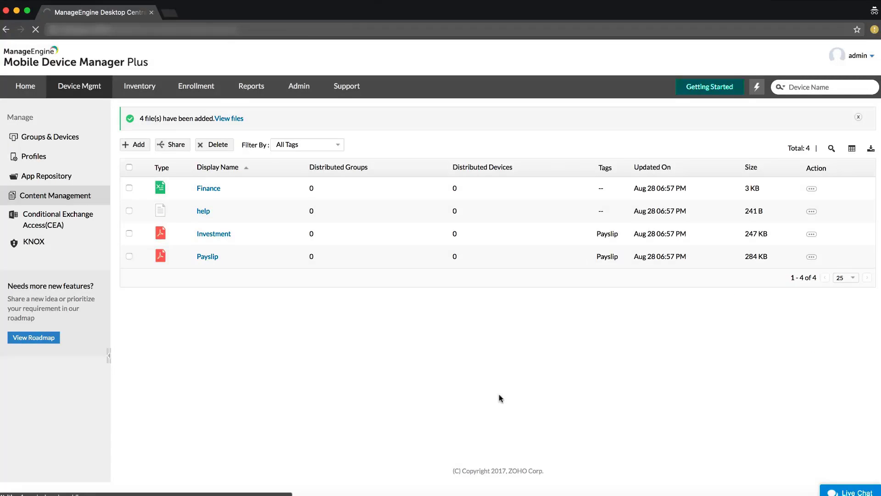
Share the Finance document with the enrolled iPhone from the Devices list.
left_click(129, 188)
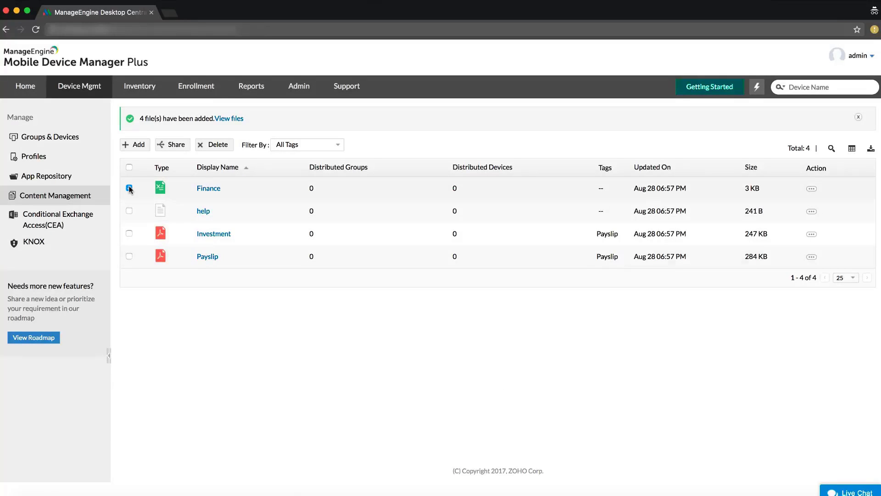
left_click(171, 145)
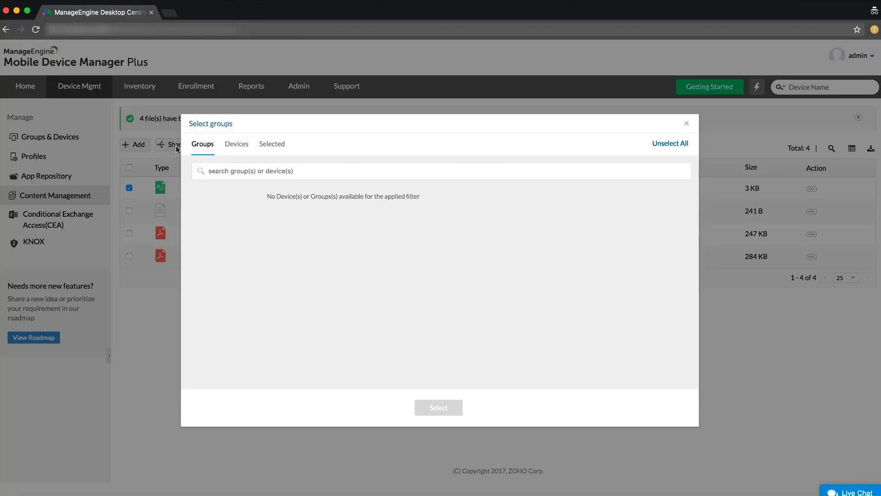
left_click(237, 144)
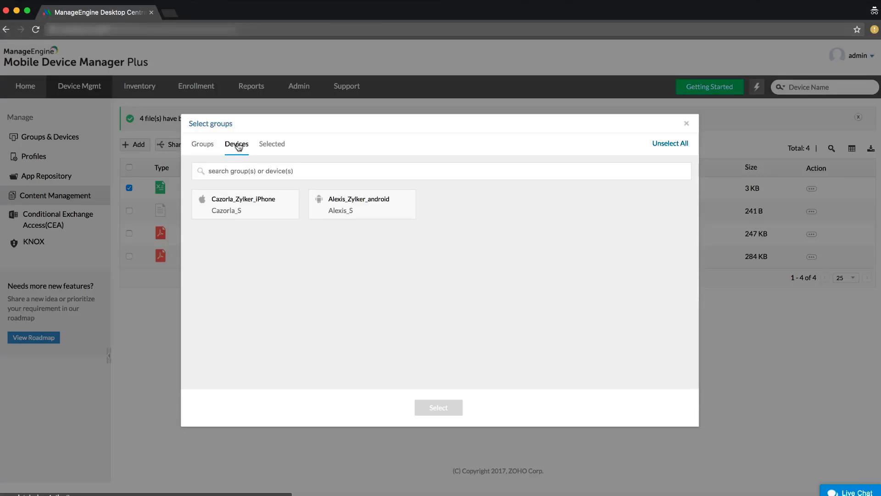
left_click(251, 213)
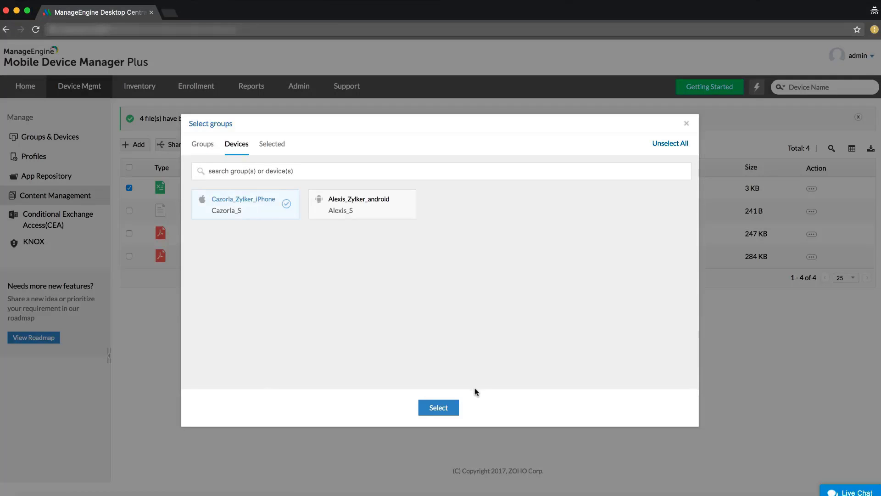
left_click(439, 408)
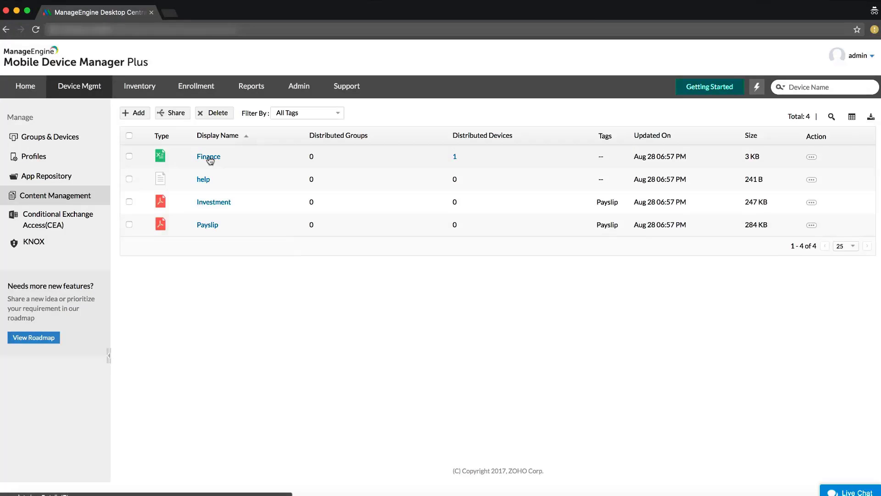
Check Finance's distributed devices, then delete Finance from the server and devices.
left_click(455, 158)
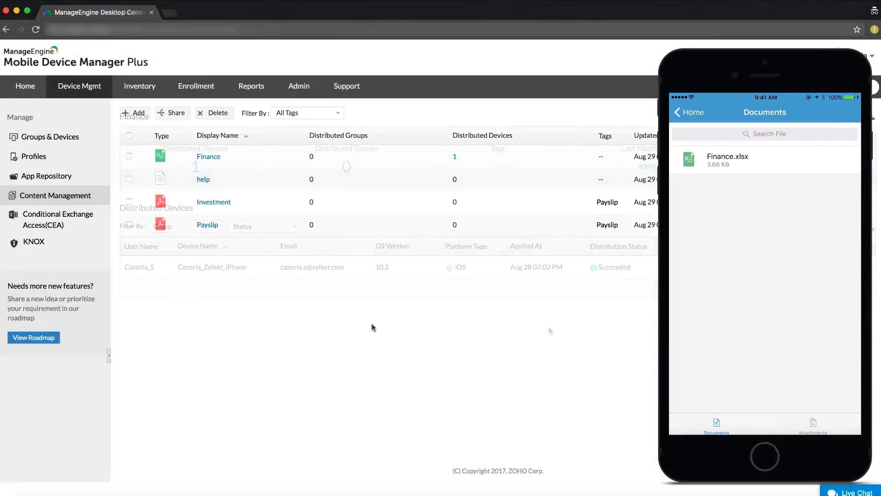
left_click(129, 156)
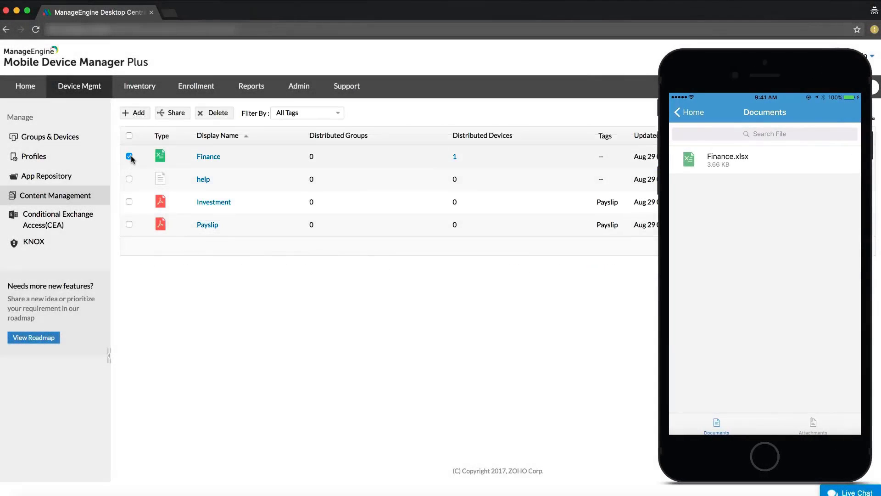
left_click(217, 113)
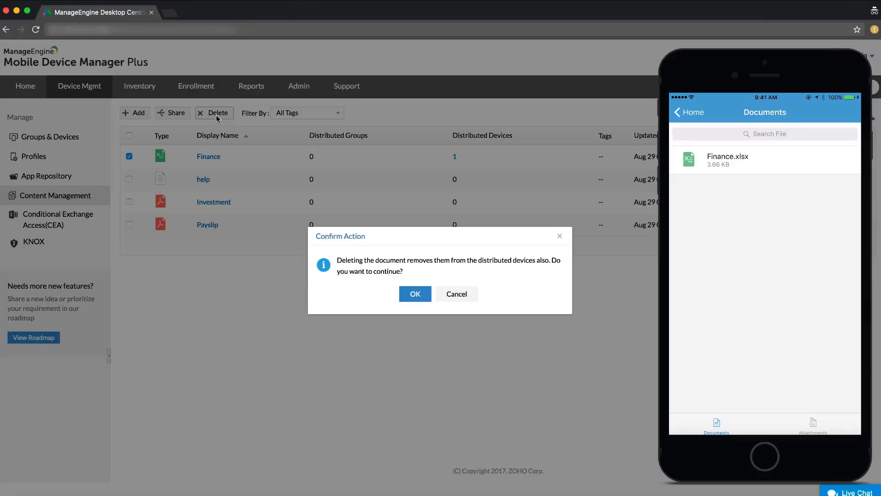
left_click(411, 294)
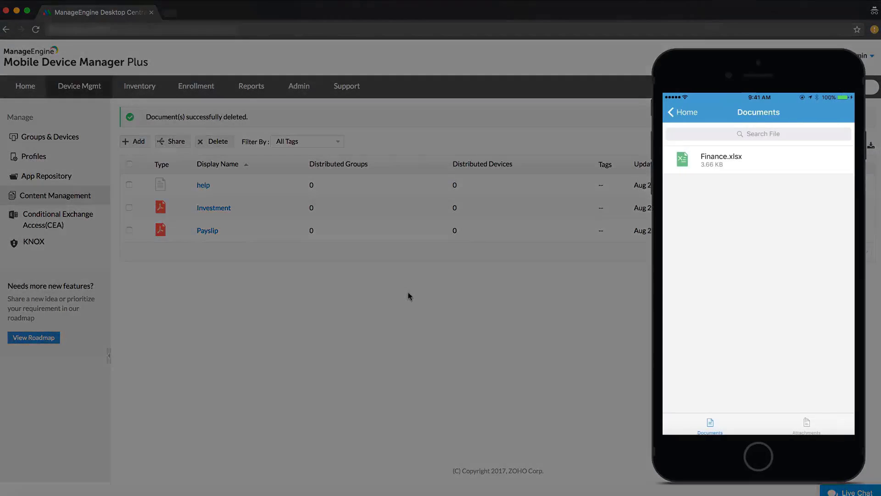